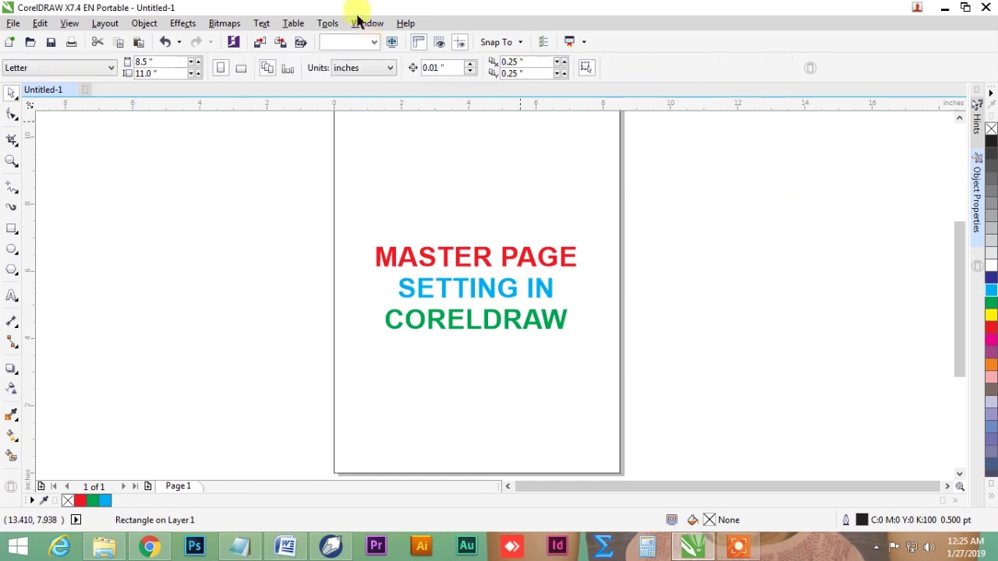
Step: Open the Object Manager docker
click(366, 23)
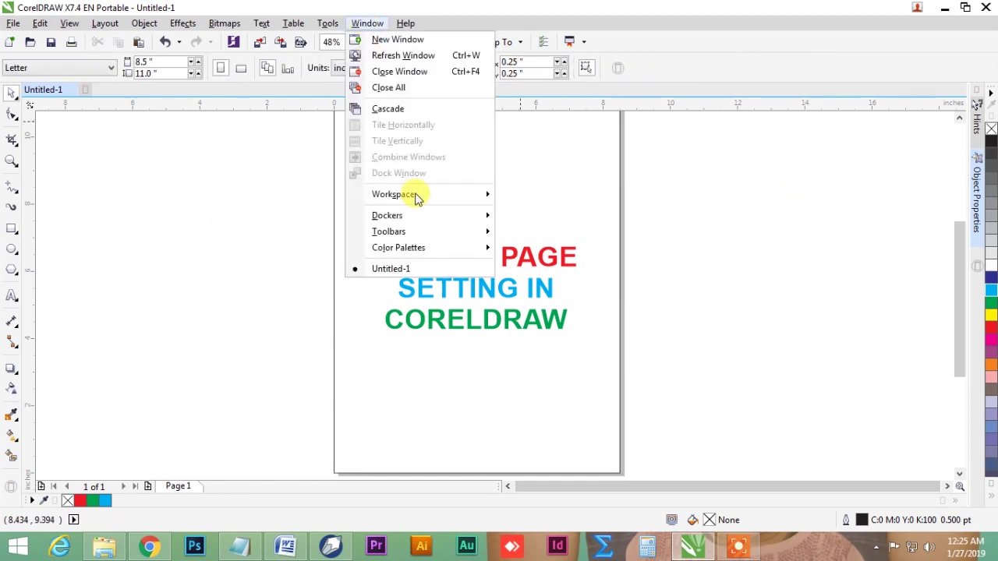
mouse_move(401, 217)
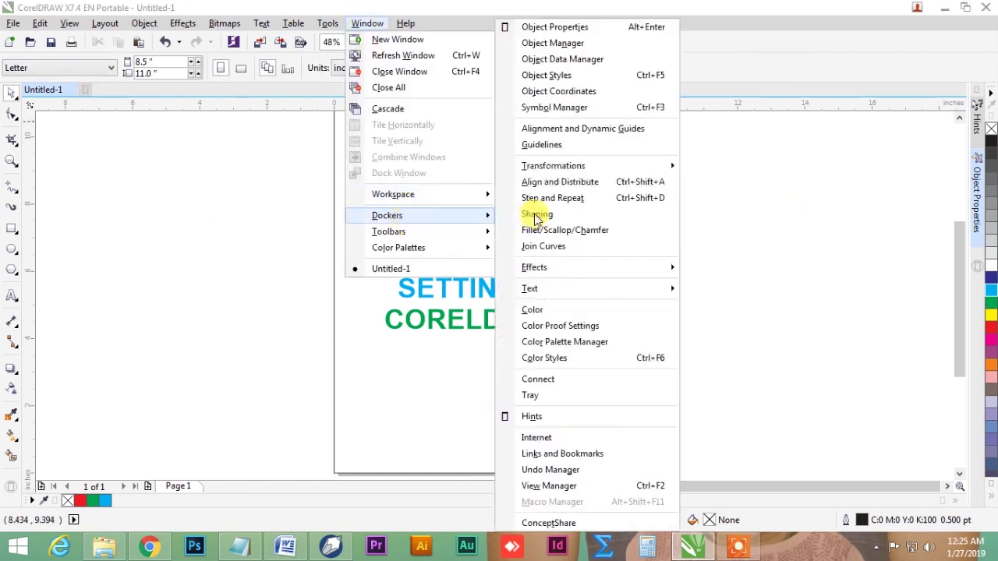
click(550, 43)
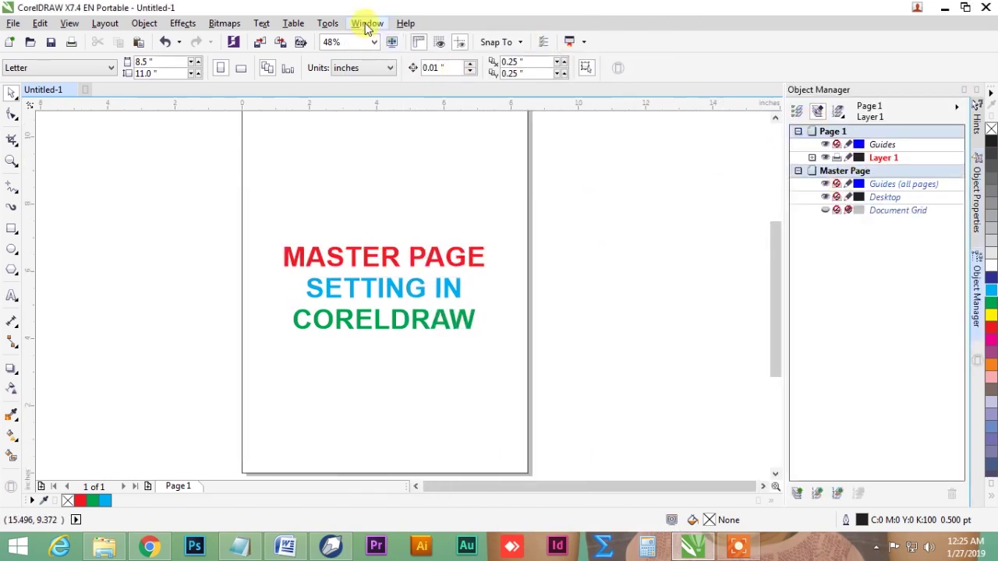
Step: Show the Object Properties docker and bring the Object Manager docker back
click(143, 23)
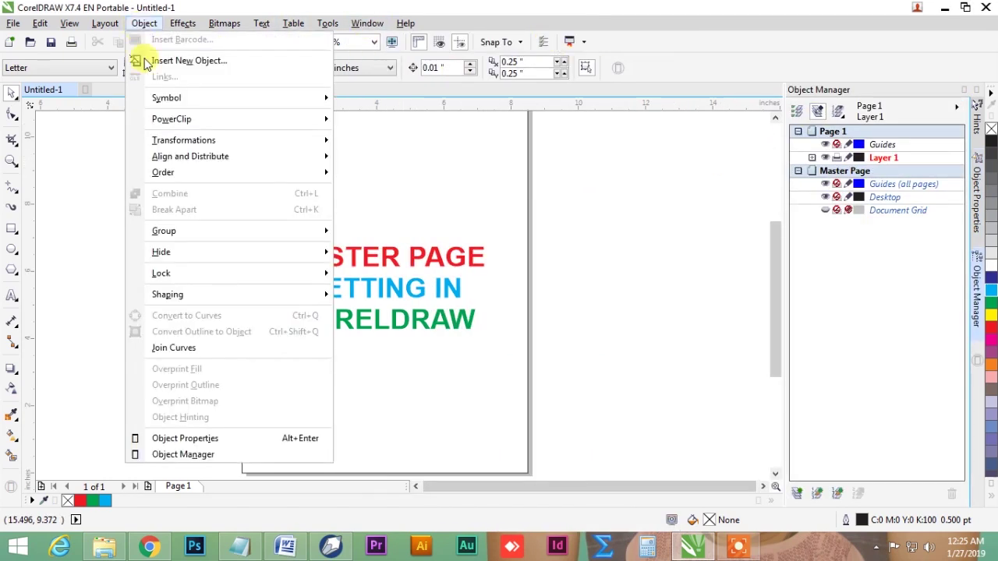
click(186, 455)
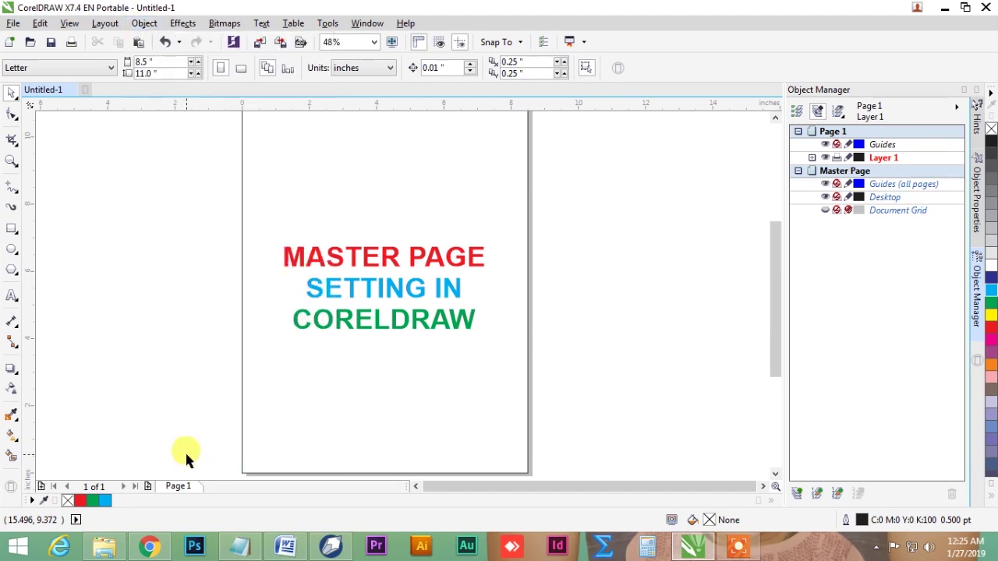
key(alt+Return)
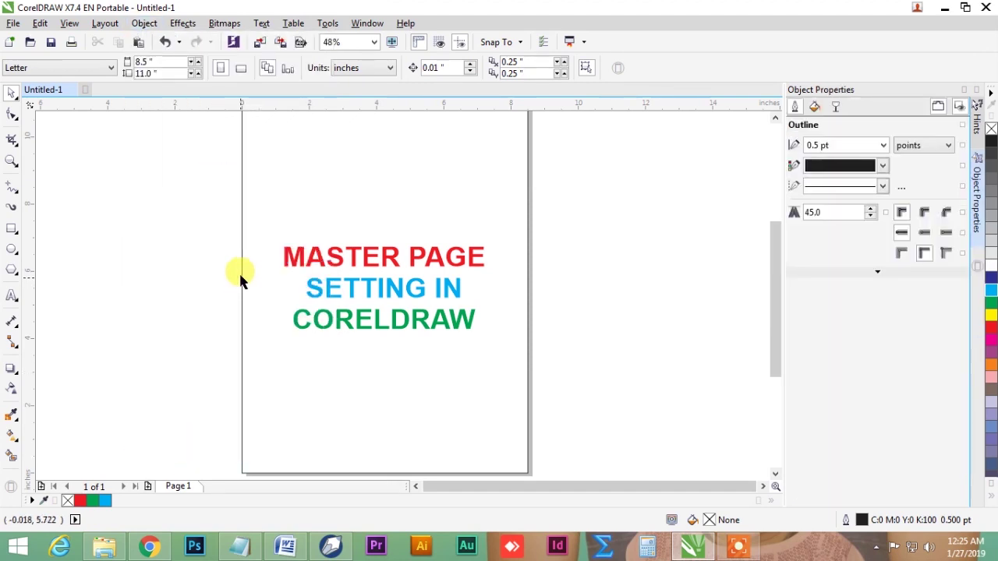
click(144, 23)
click(183, 455)
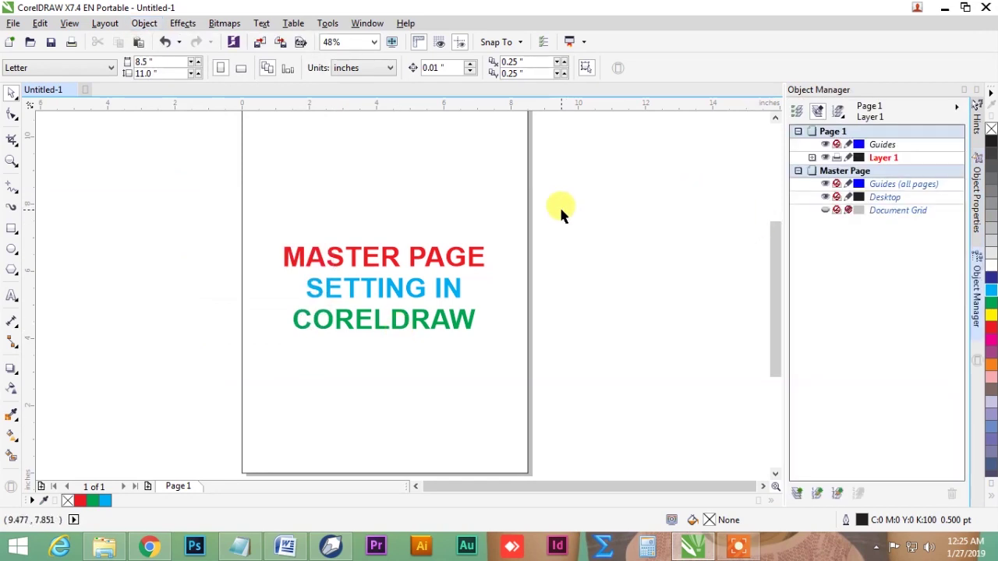
Step: Select the three title text lines together, and move the red MASTER PAGE text off the page to the empty desktop area beside it
drag(590, 175, 263, 352)
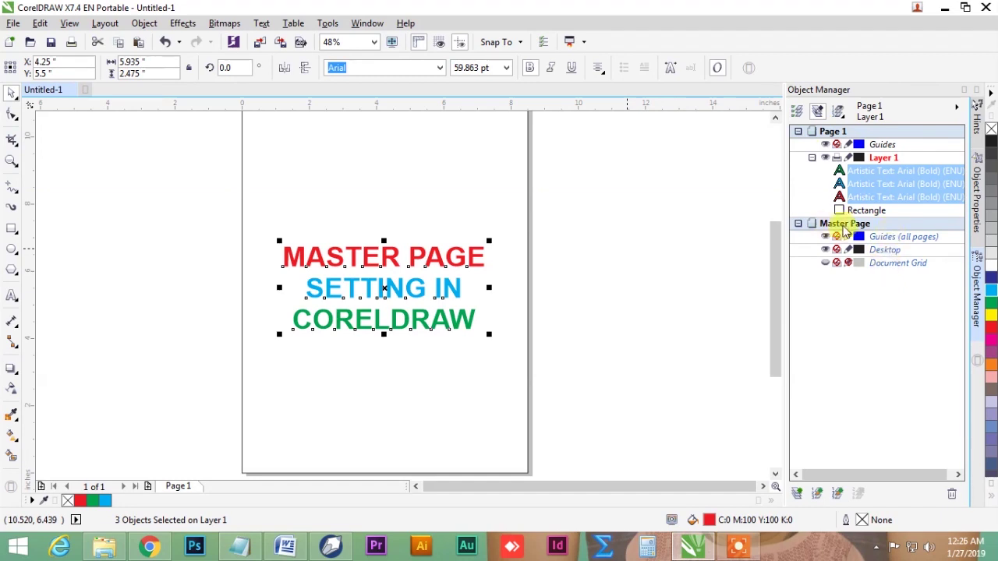
click(554, 232)
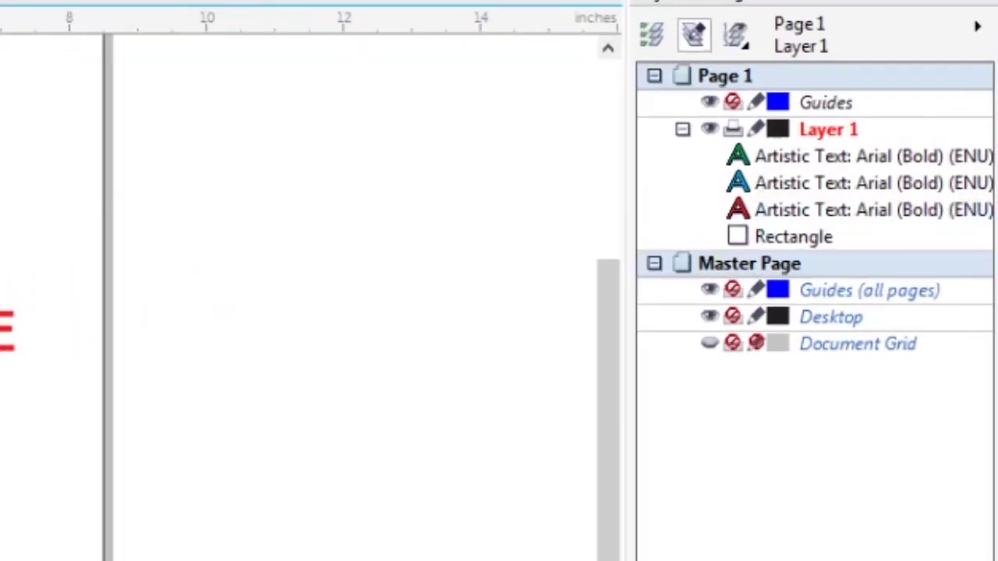
drag(6, 332, 352, 272)
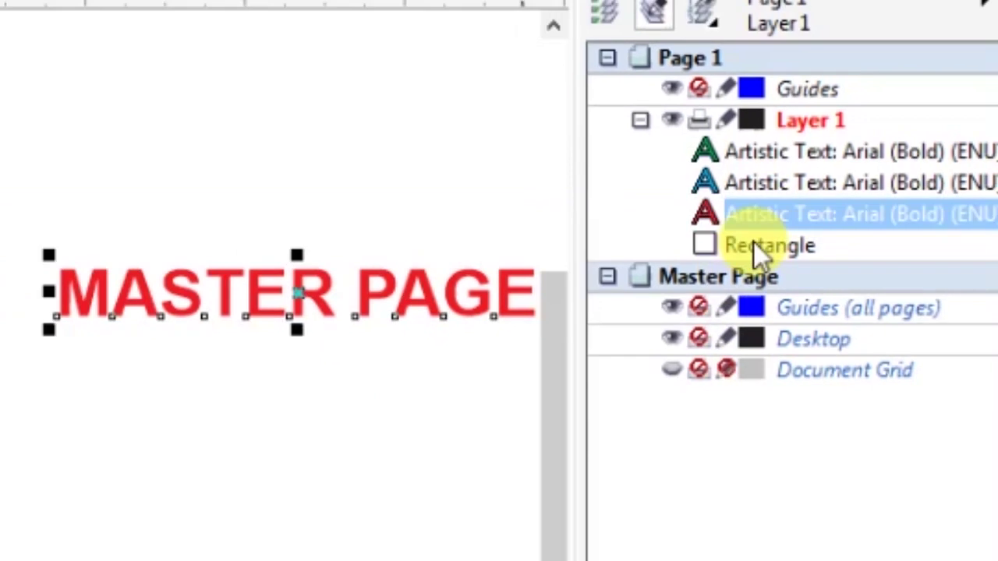
click(755, 243)
click(337, 226)
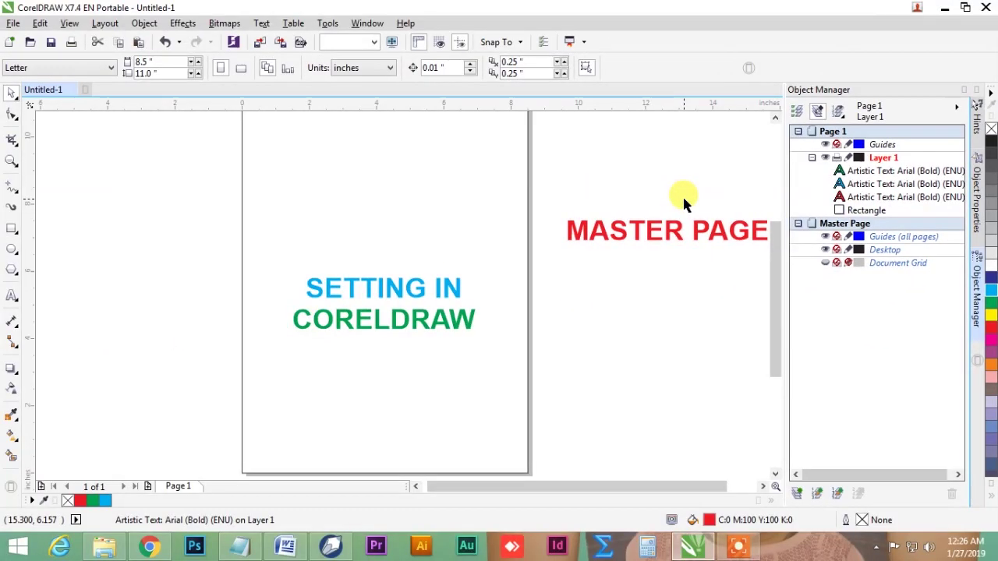
Step: Insert one Letter-size page after page 1 and select the MASTER PAGE text lying outside the page
key(Page_Down)
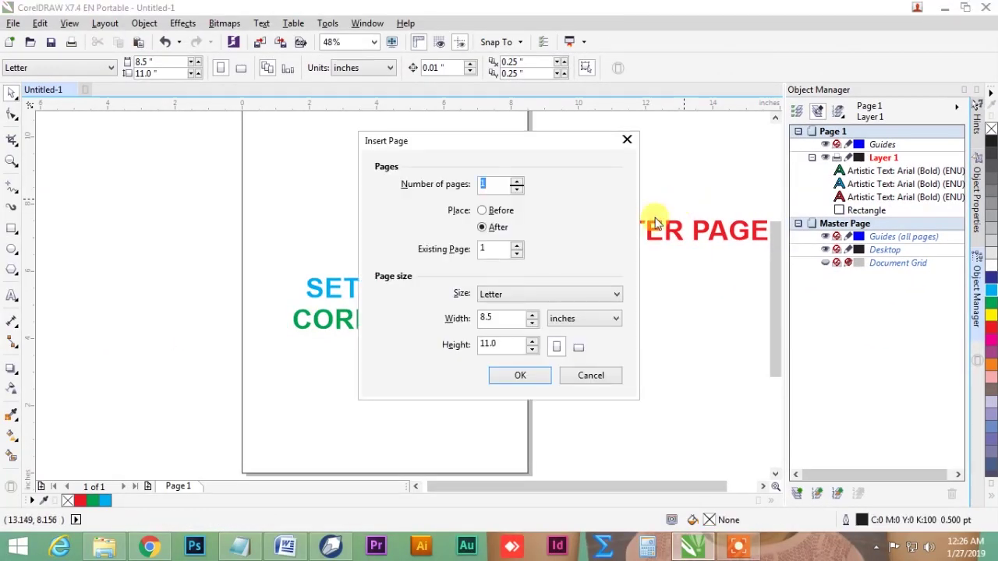
key(Return)
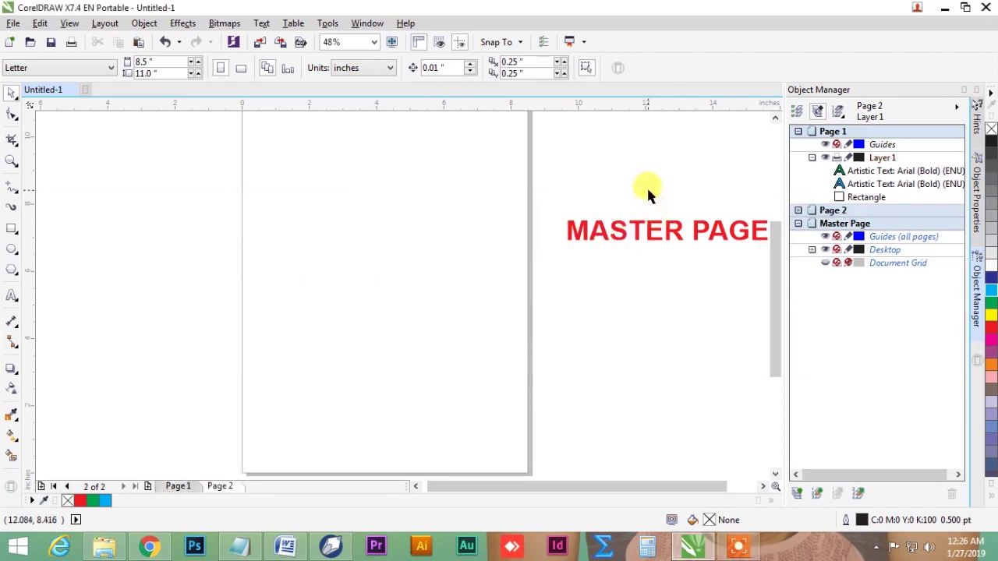
click(661, 232)
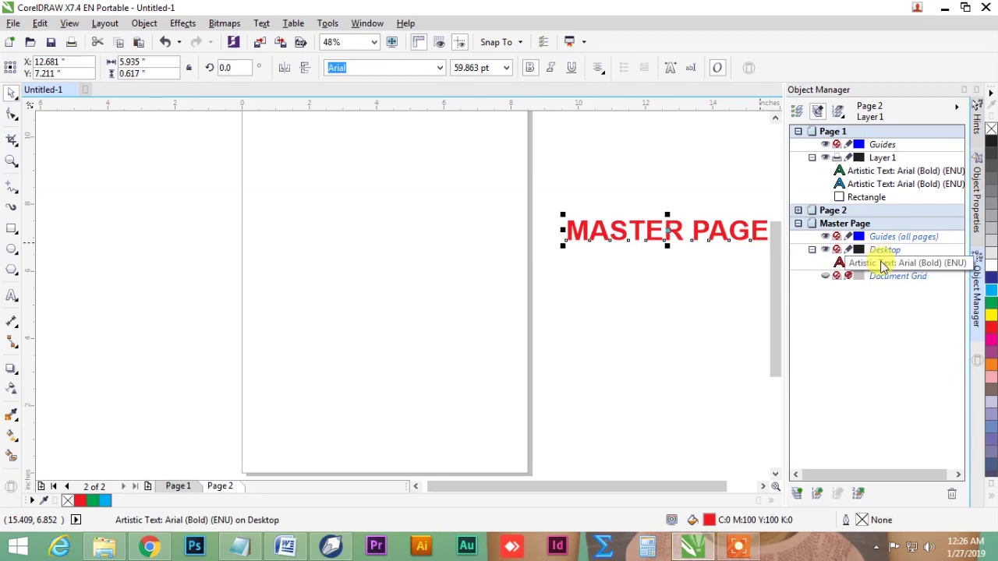
click(587, 188)
Step: Undo the page insertion and the move of the MASTER PAGE text, and check which layer holds the text
key(ctrl+z)
key(ctrl+z)
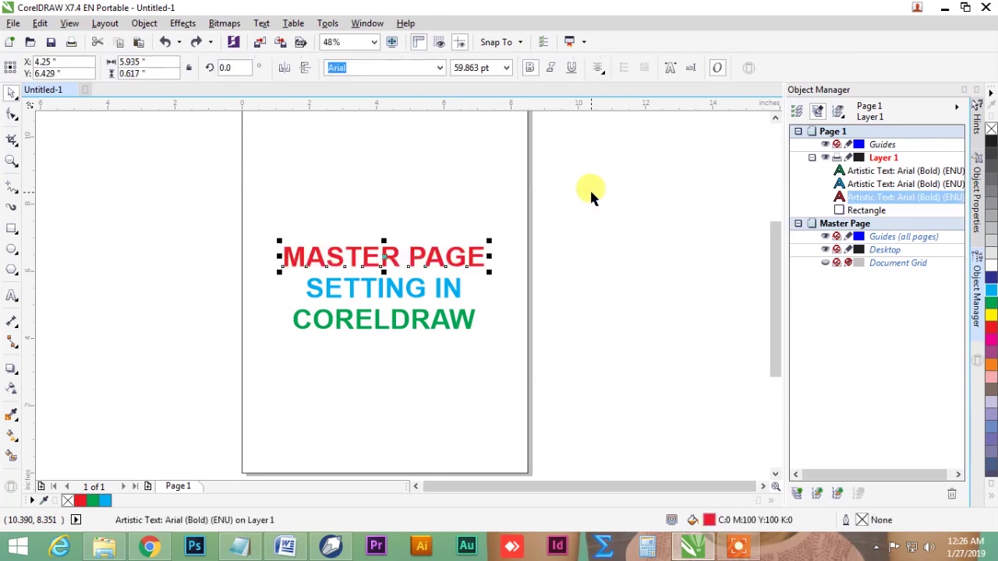
click(544, 229)
click(461, 258)
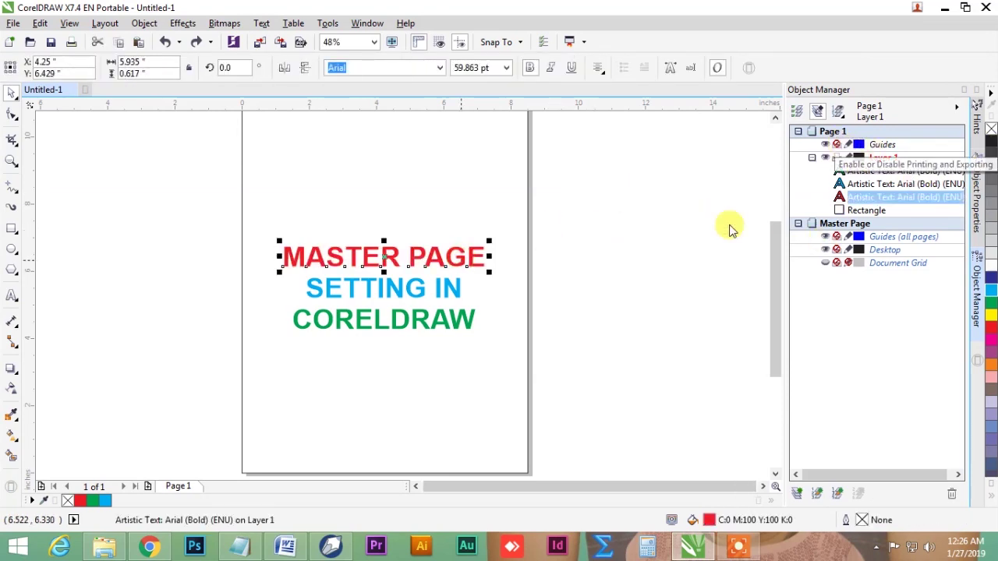
click(677, 209)
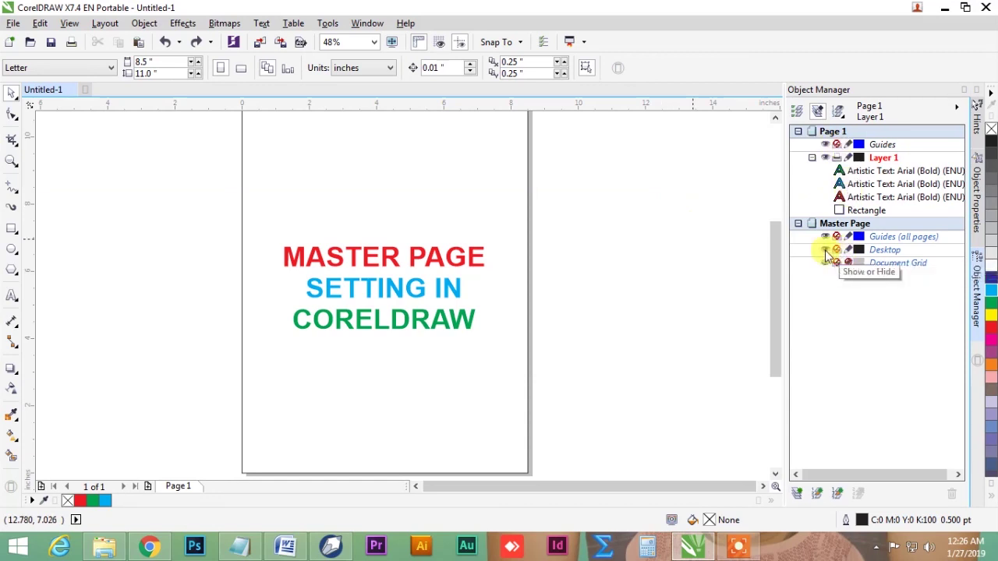
Step: Hide and show Layer 1 of page 1, and lock and unlock it for editing
click(826, 158)
click(826, 158)
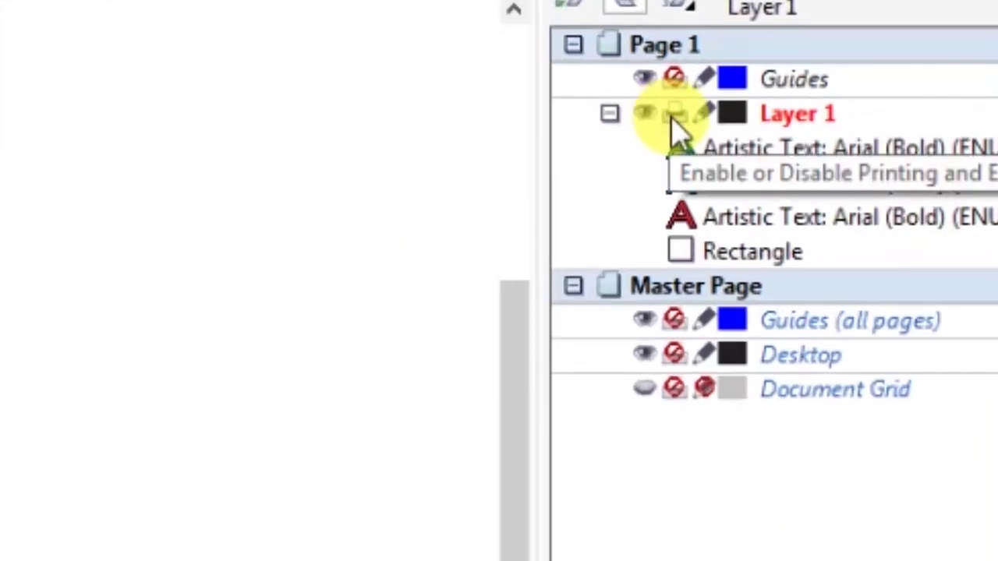
click(673, 118)
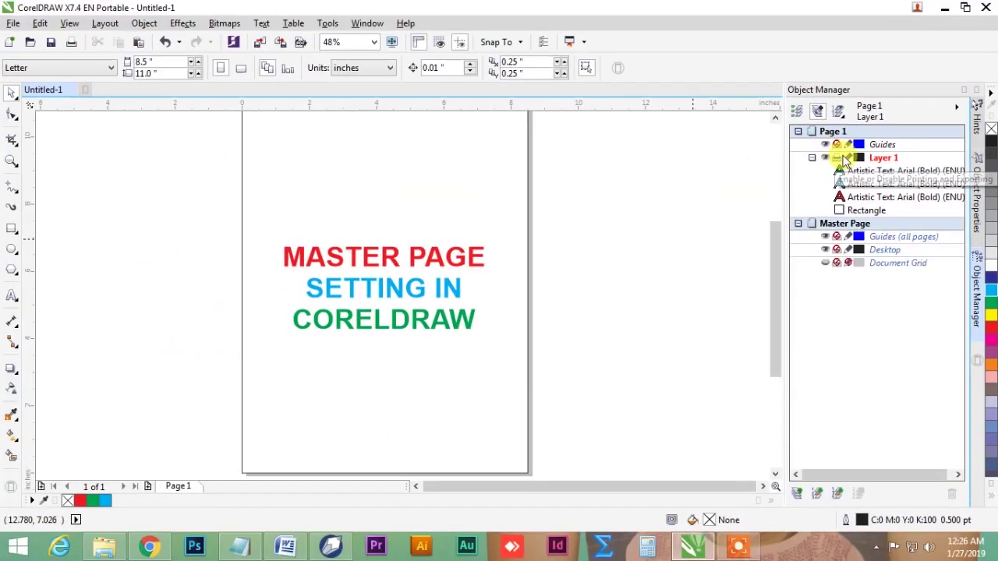
click(849, 158)
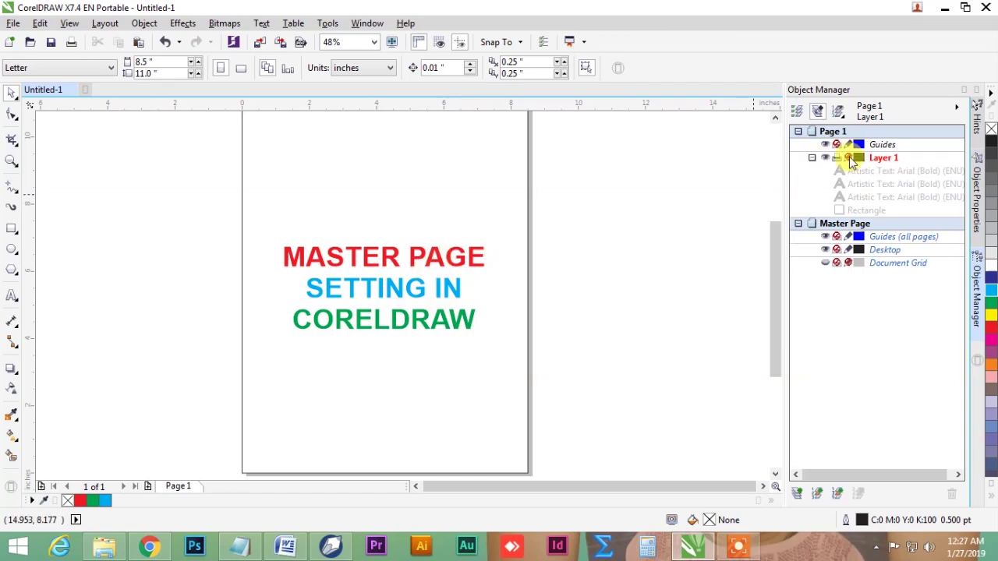
click(849, 158)
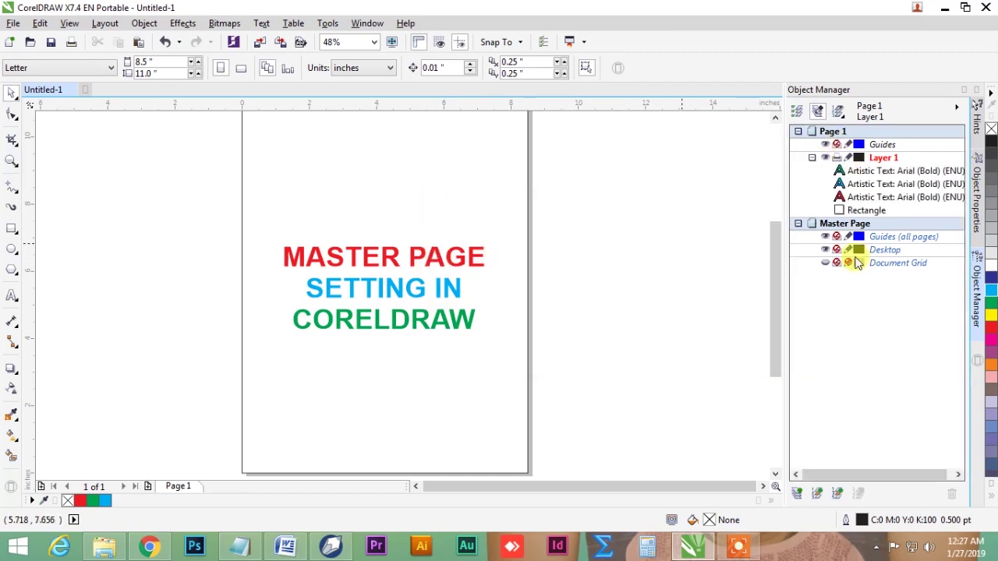
Step: Create a new master layer for odd pages and name it "Master Odd page"
click(878, 250)
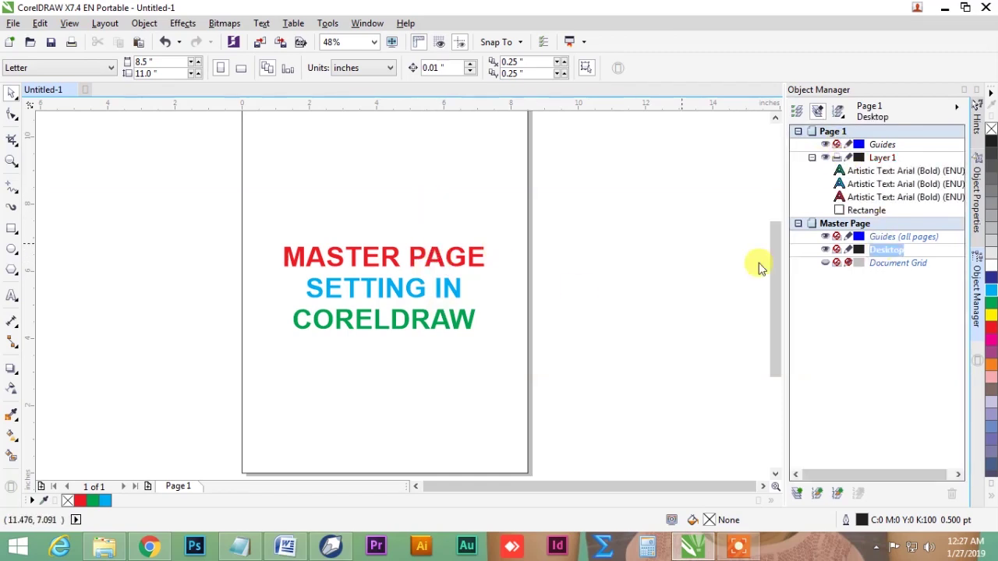
drag(223, 424, 546, 468)
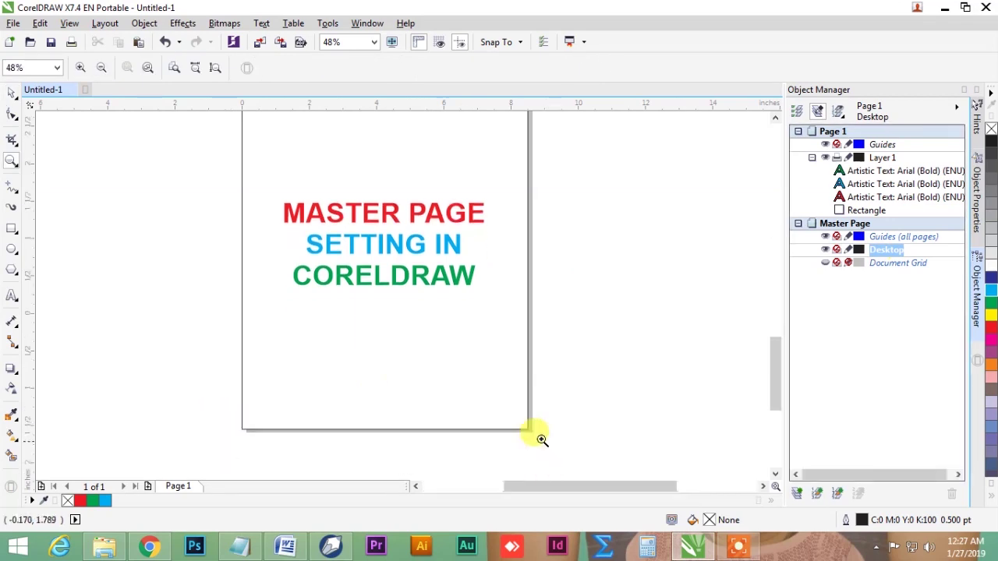
drag(62, 260, 733, 329)
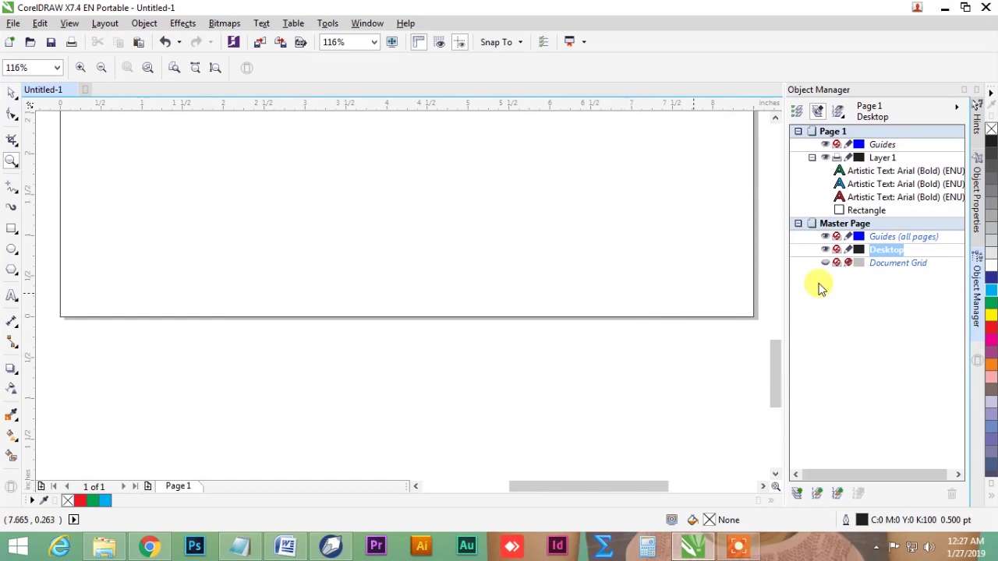
click(958, 107)
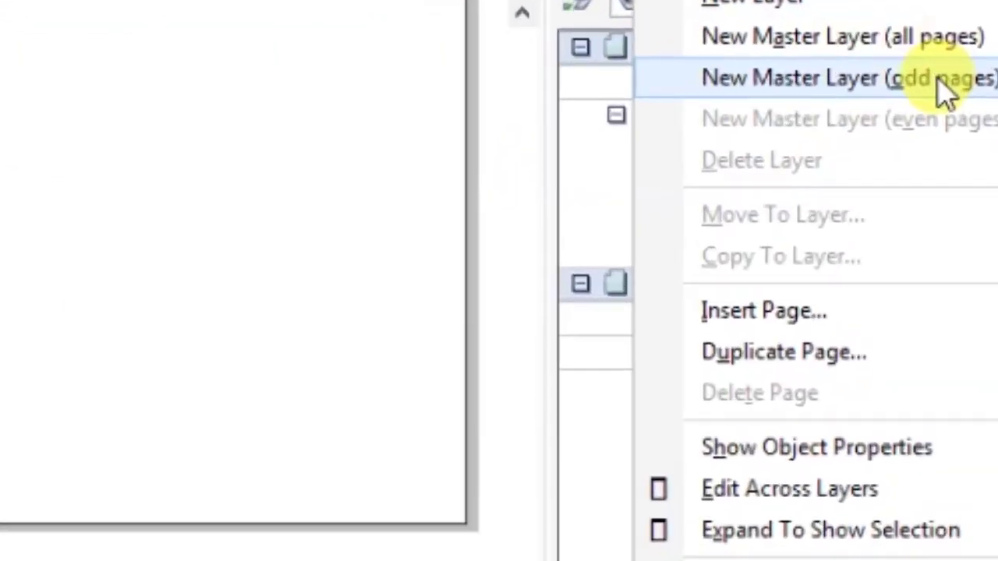
click(928, 82)
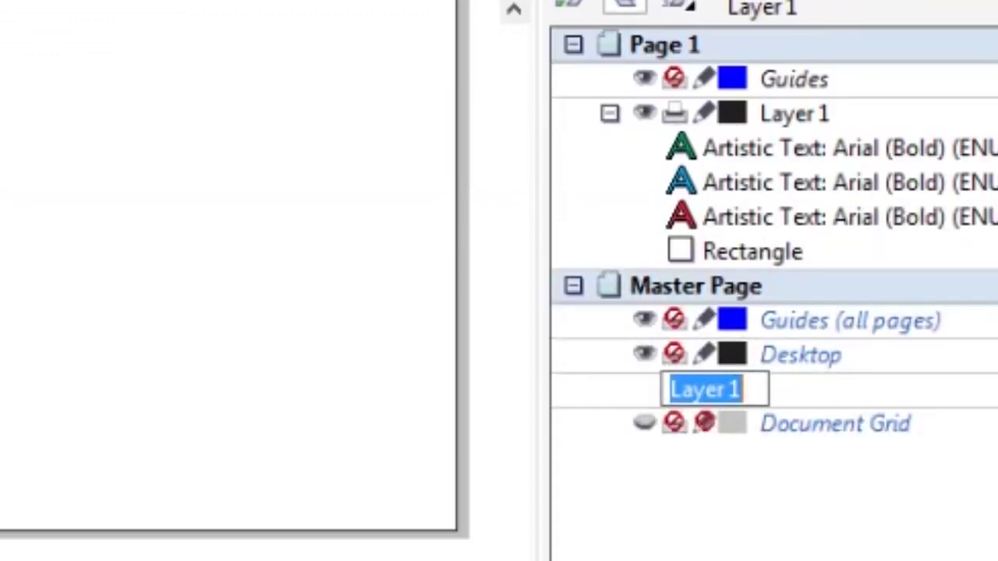
text(Master)
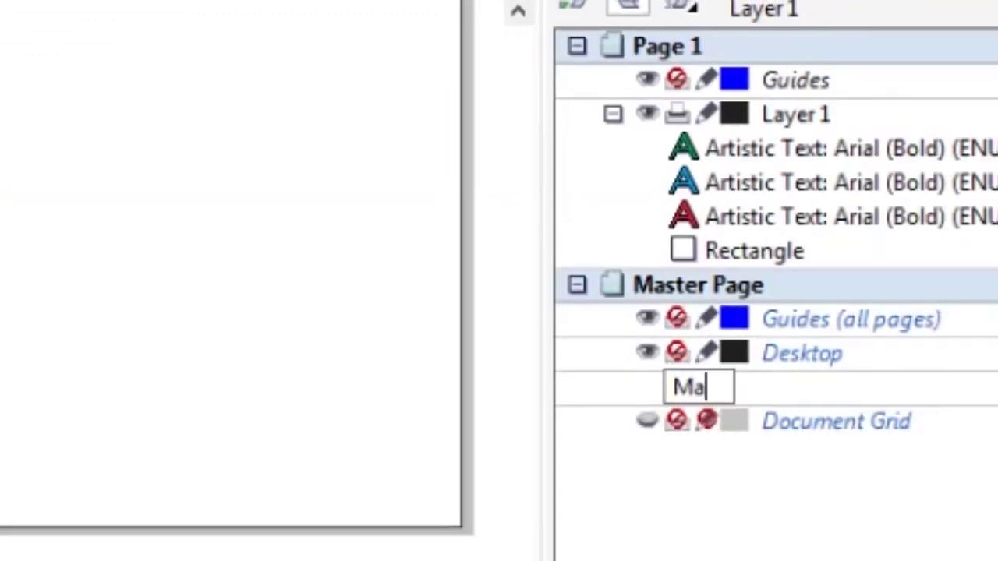
text( Odd page)
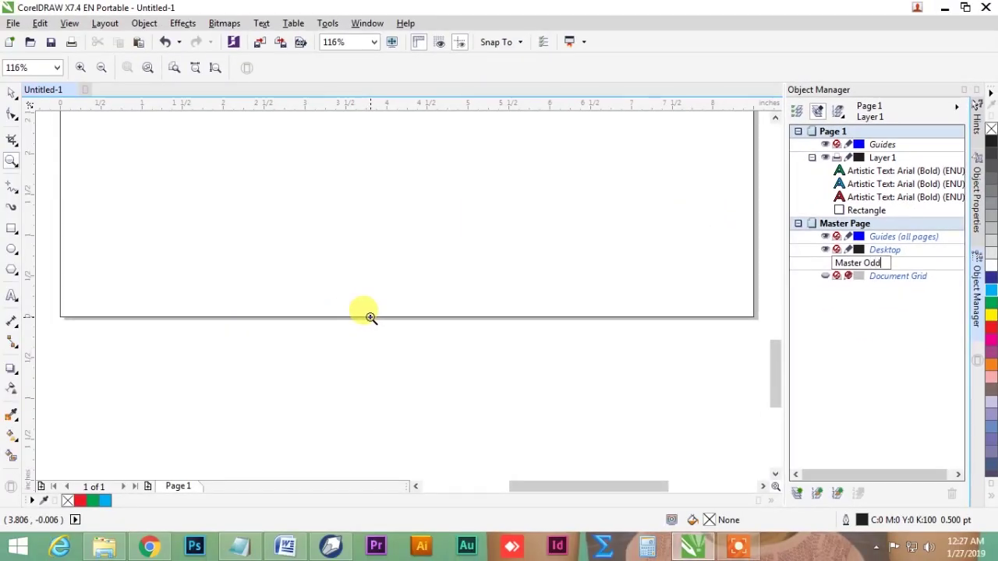
key(Return)
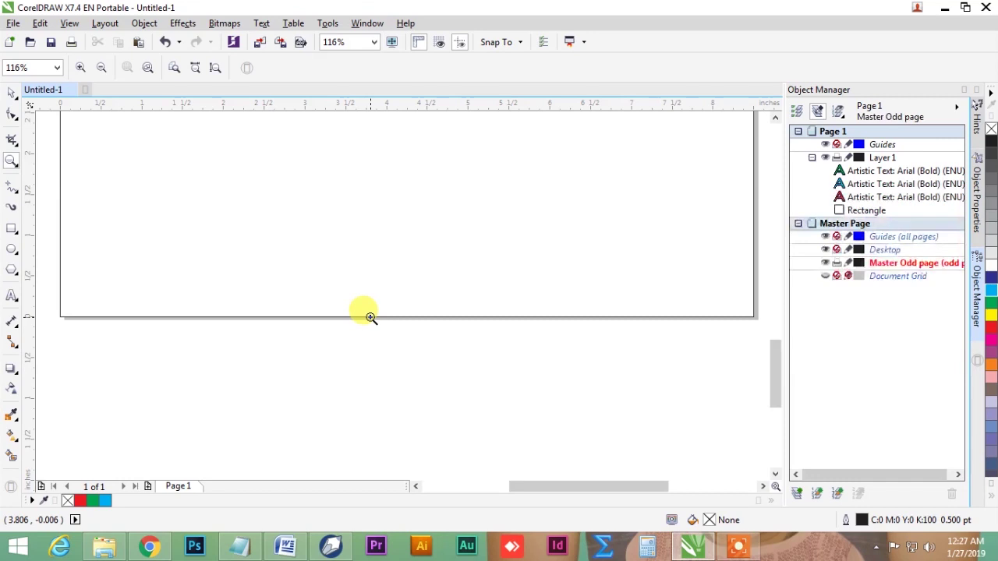
Step: Draw a footer rectangle about 0.45 inches high along the page's bottom edge and set its width to 8.5 inches
click(12, 230)
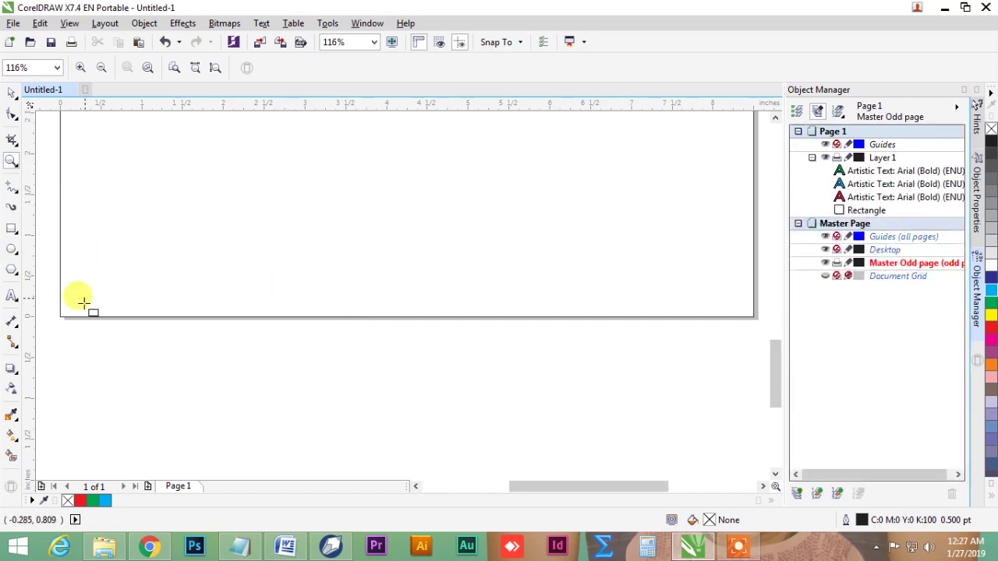
drag(48, 279, 753, 320)
click(148, 61)
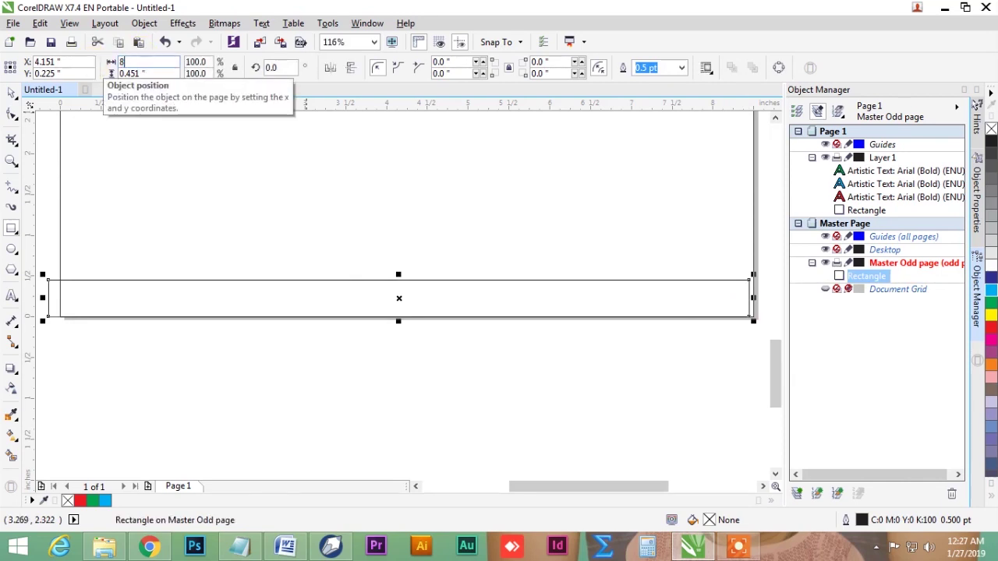
key(Return)
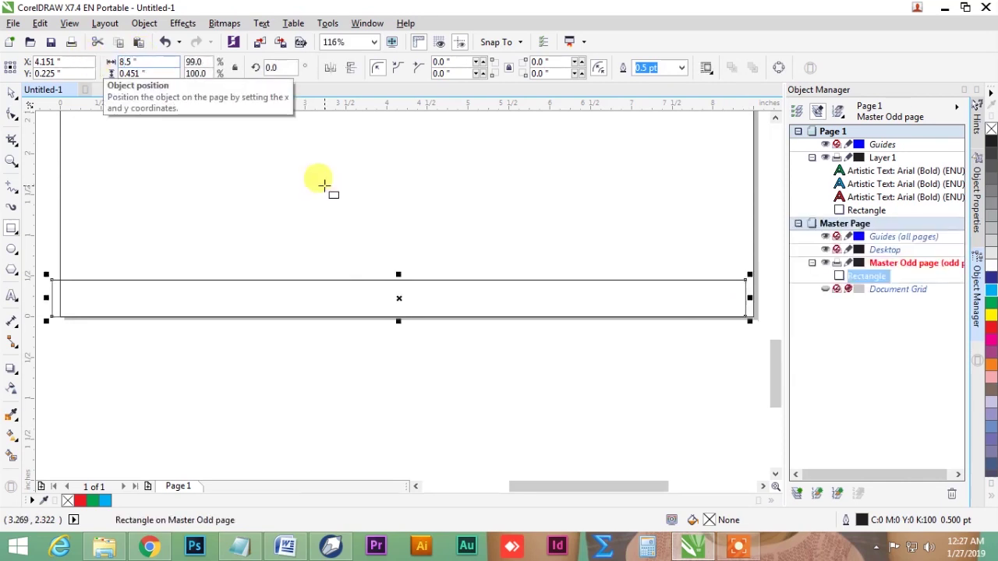
Step: Center the footer rectangle horizontally on the full-page border rectangle and clear the selection
shift+click(60, 179)
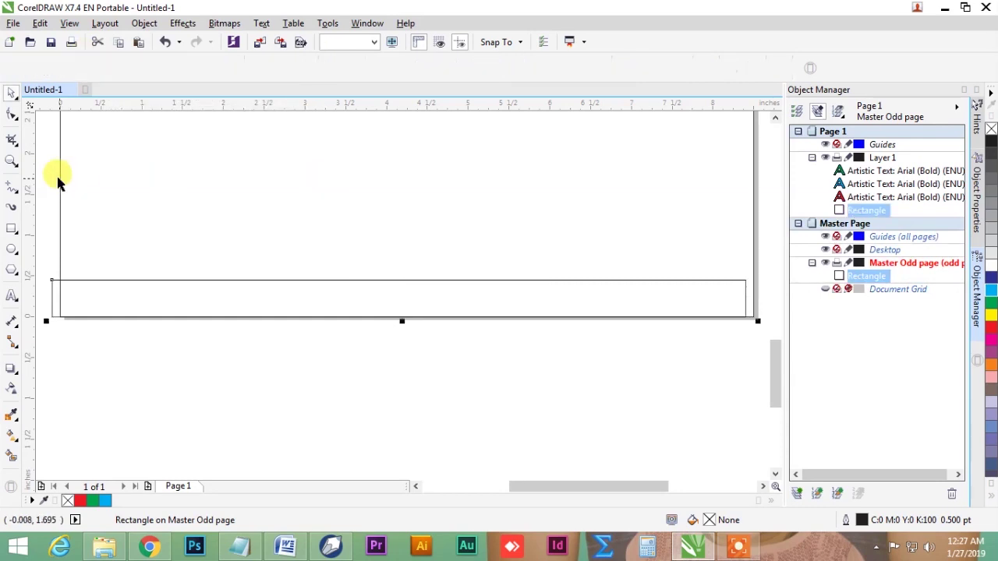
key(c)
key(Escape)
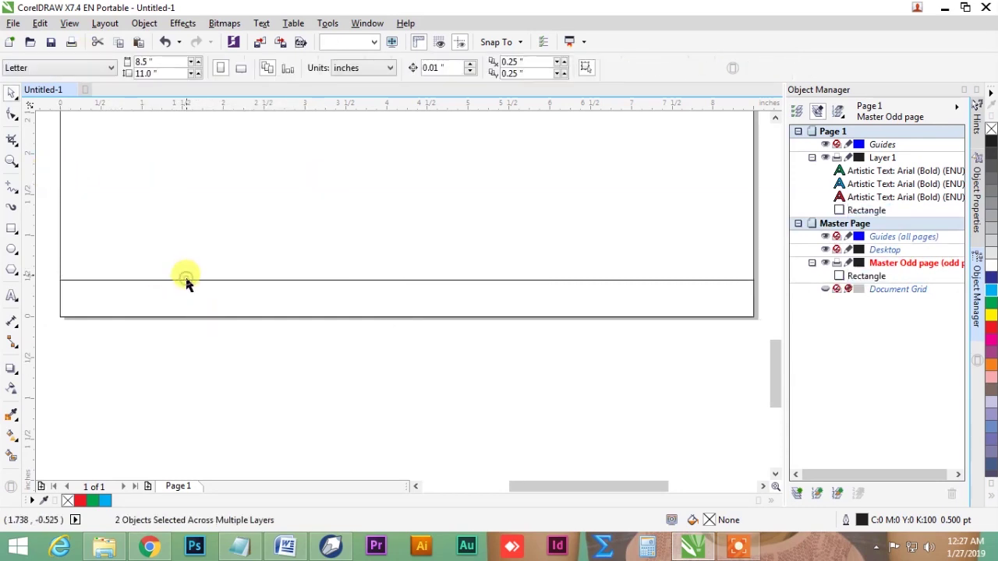
click(350, 273)
click(659, 364)
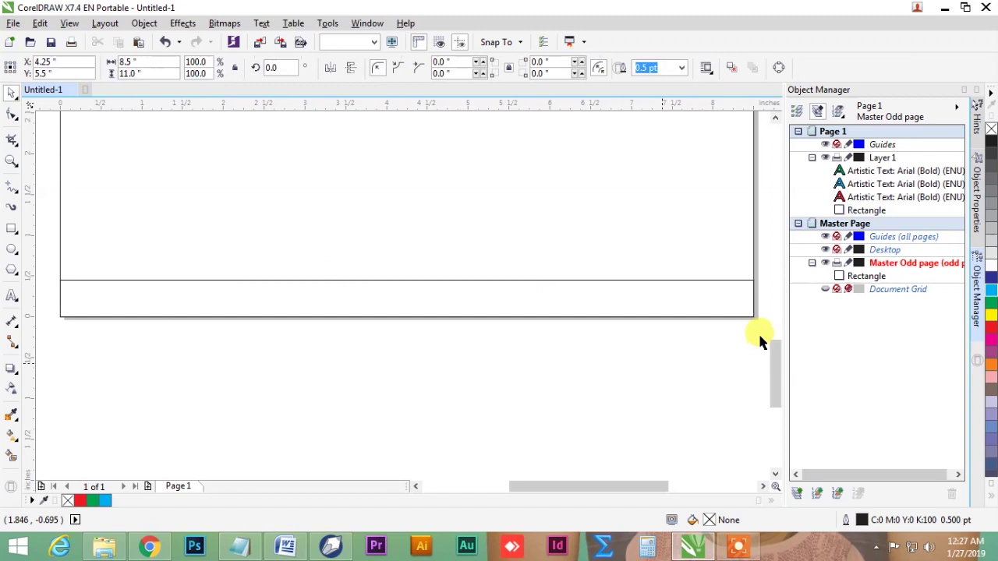
Step: Fill the footer rectangle with blue, setting the color to C100 M30 Y0 K0
click(742, 281)
click(705, 357)
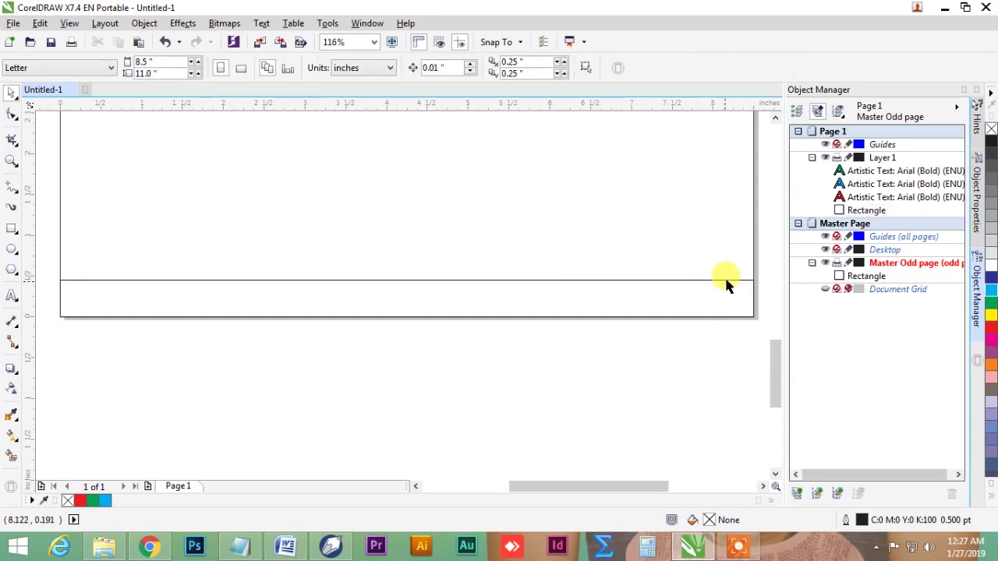
click(725, 282)
click(992, 296)
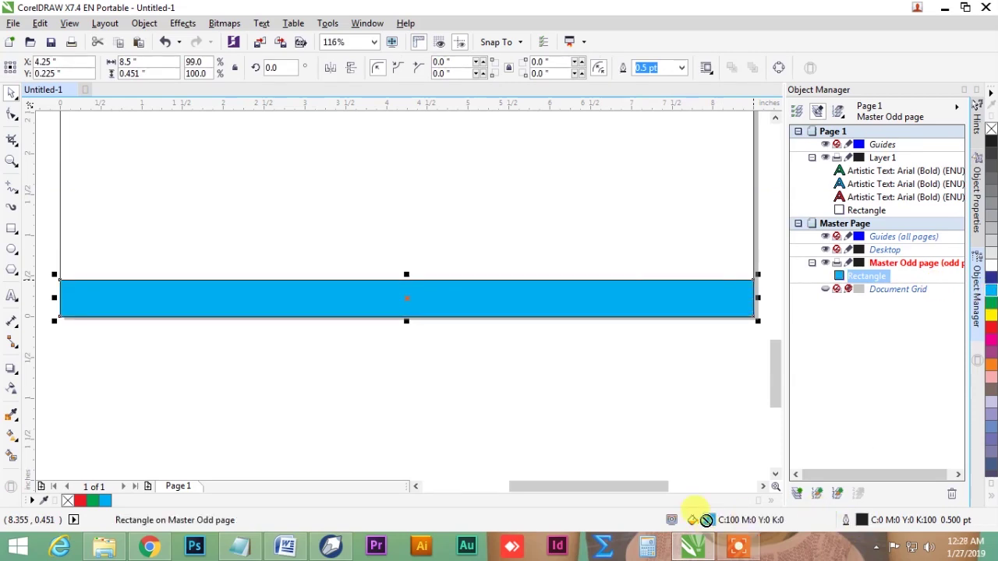
double_click(708, 520)
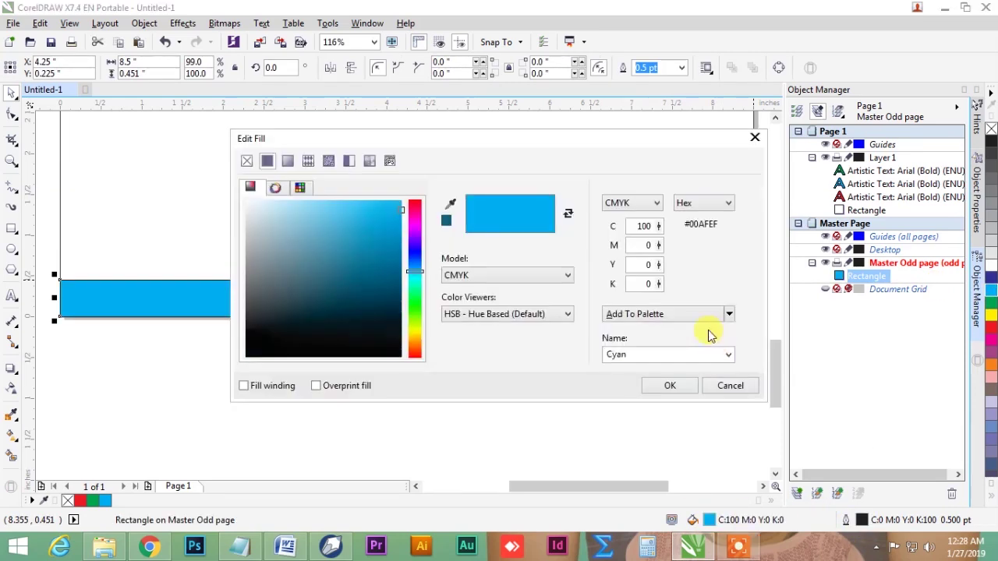
double_click(653, 246)
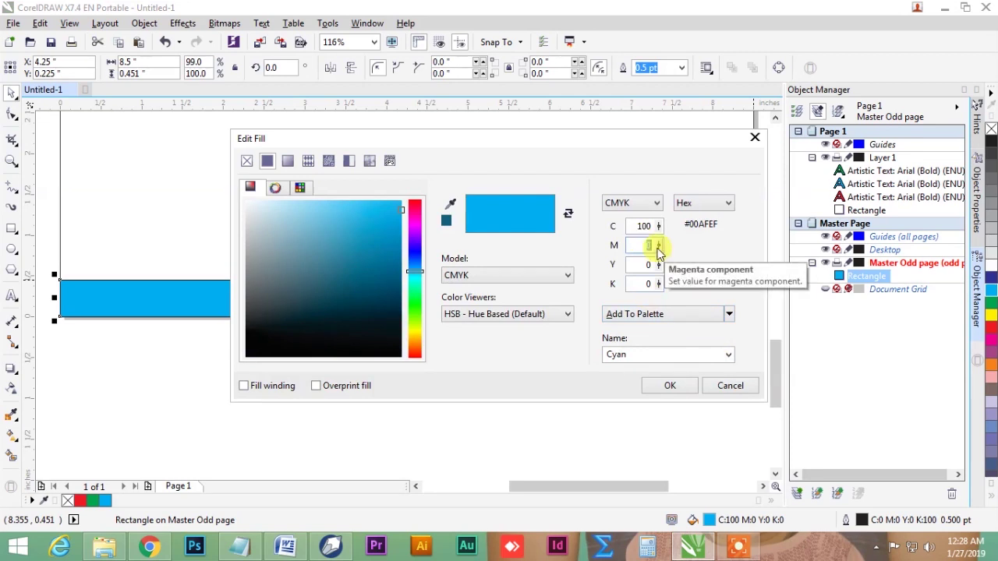
click(663, 384)
click(646, 357)
Step: Duplicate the blue footer rectangle, nudge the copy up about 0.05 inches, and give it an orange fill and outline
click(645, 304)
key(plus)
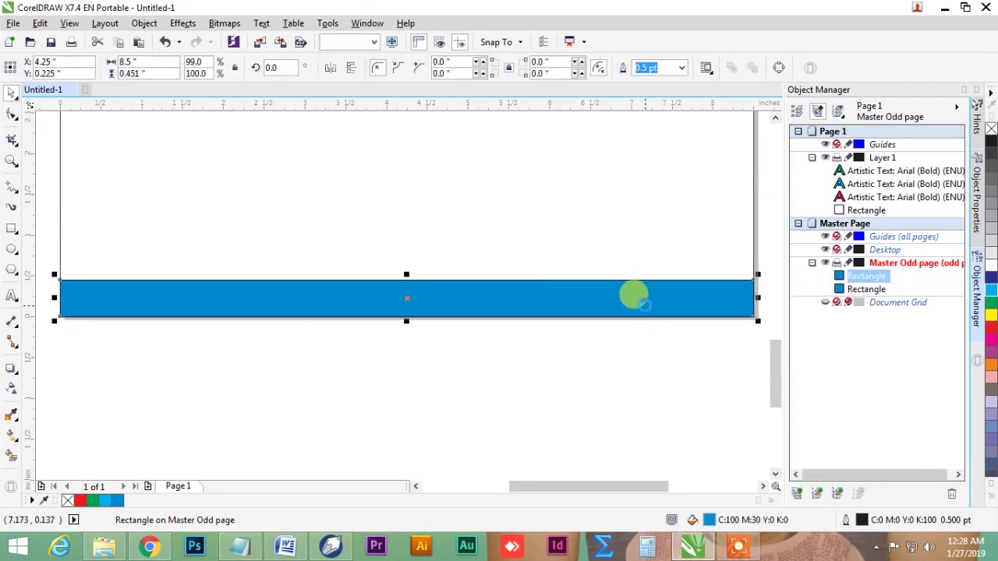
key(Up)
click(644, 304)
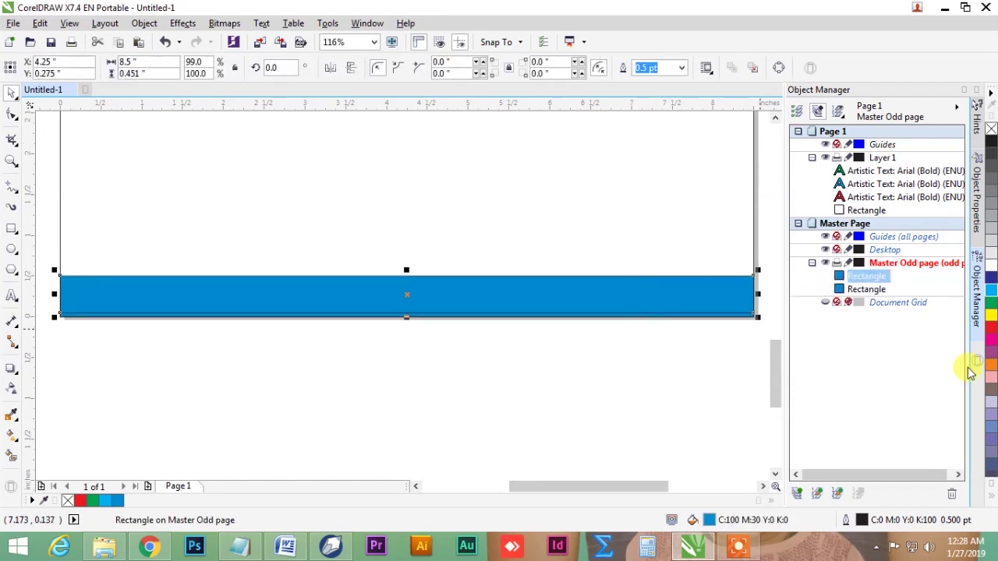
click(993, 368)
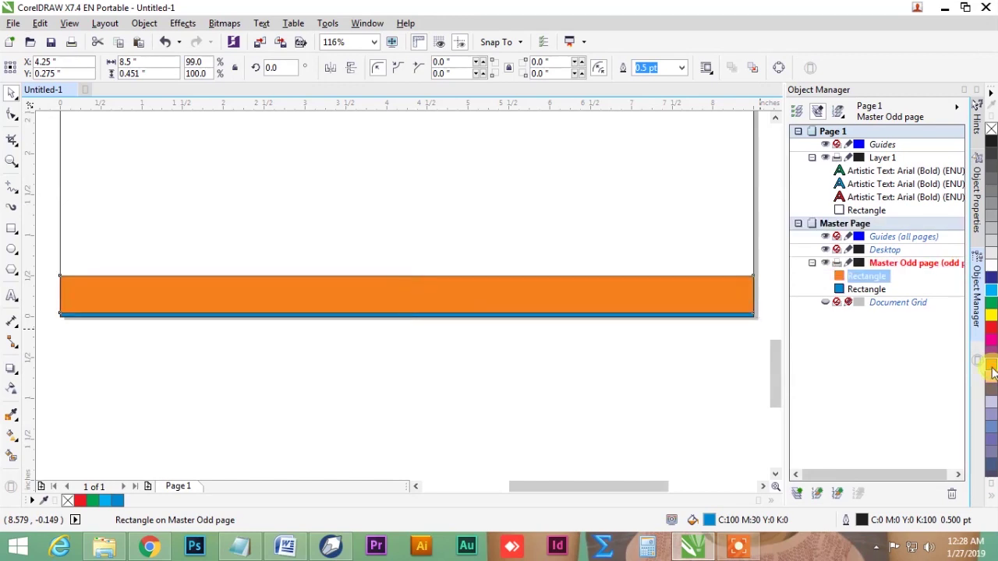
right_click(993, 368)
Step: Send the orange rectangle behind the blue one and remove the outline from both rectangles
key(ctrl+Page_Down)
click(701, 350)
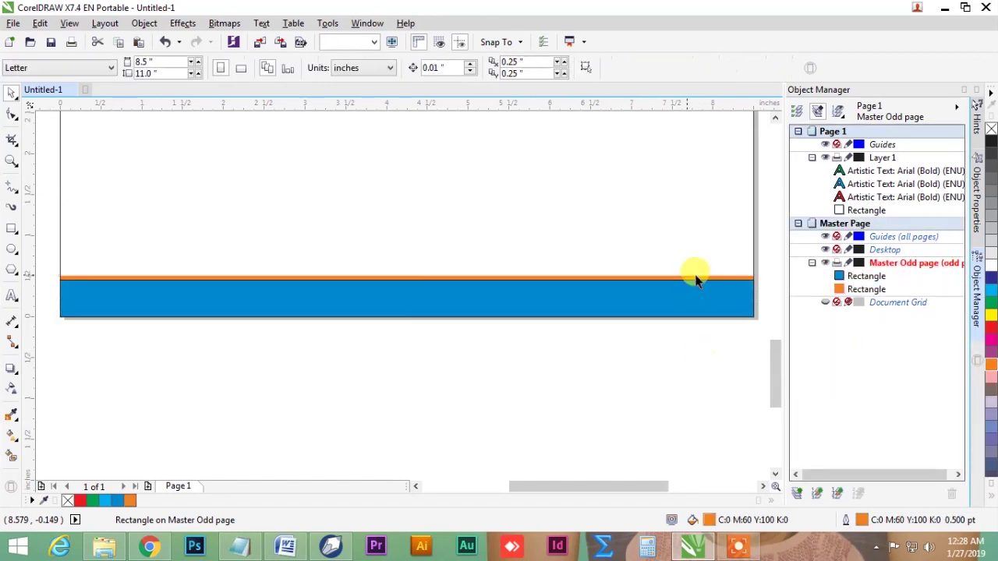
shift+click(697, 277)
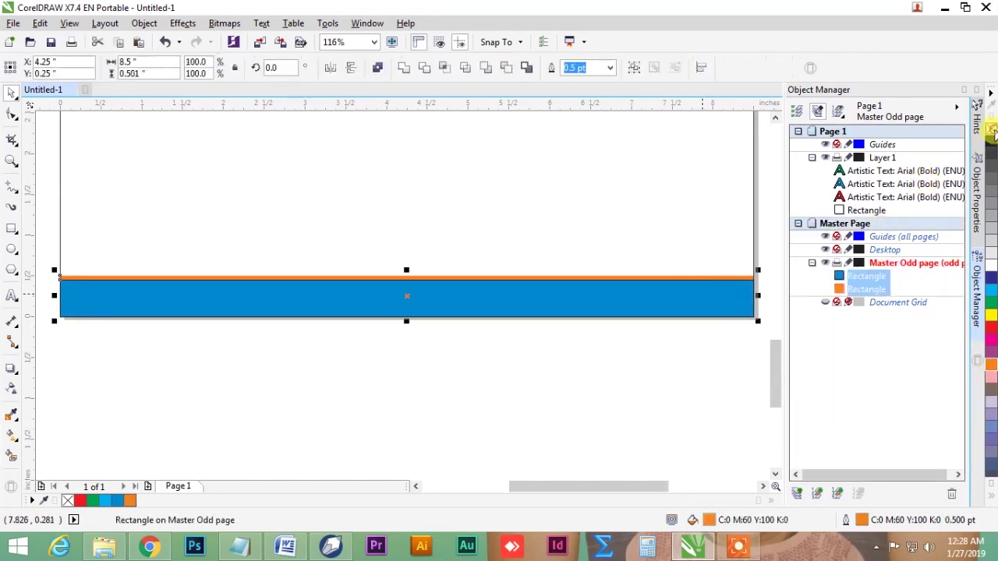
click(446, 362)
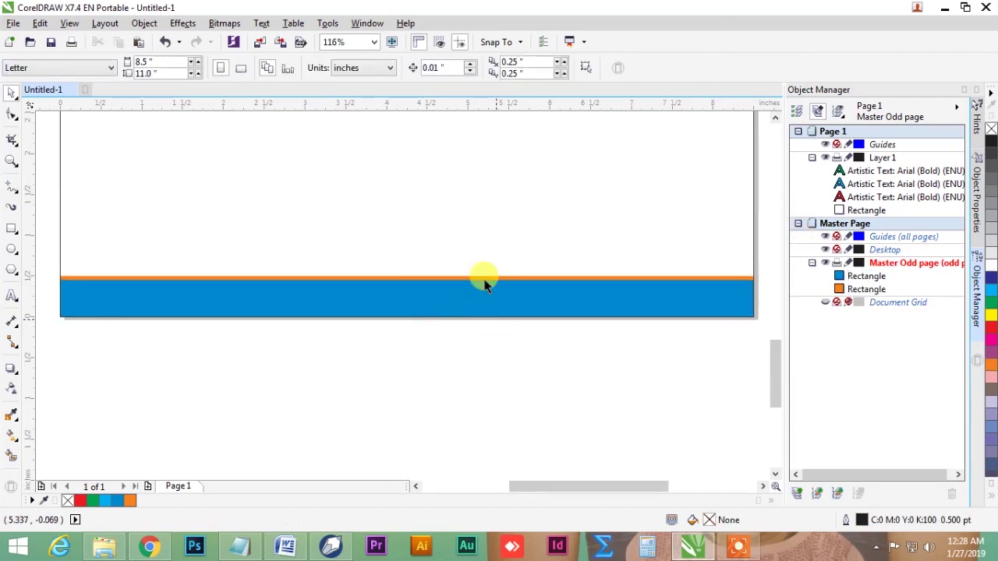
Step: Draw a circle about 0.6 inches across over the footer's top edge and give it a white fill and outline
key(F6)
drag(509, 249, 461, 290)
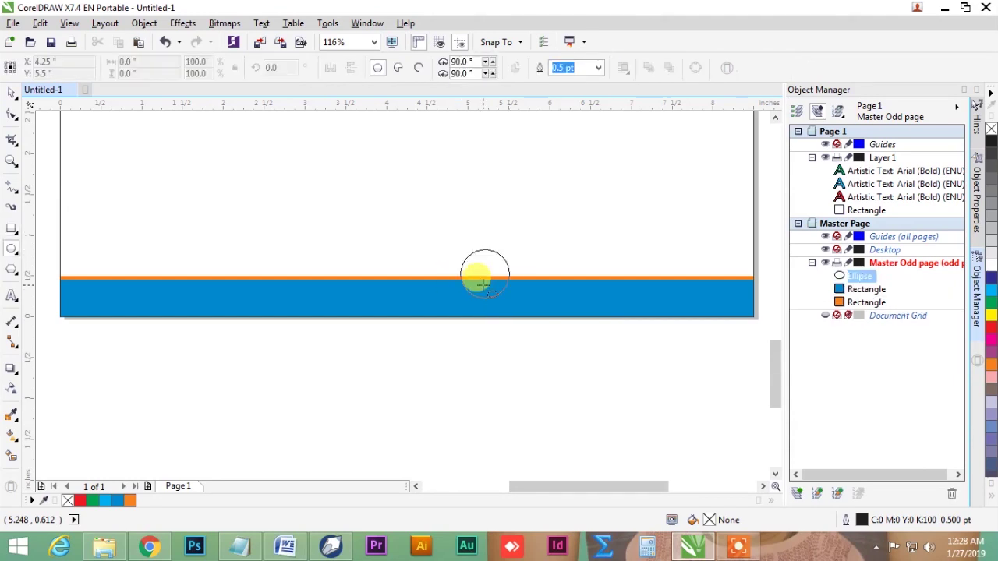
right_click(991, 266)
click(992, 265)
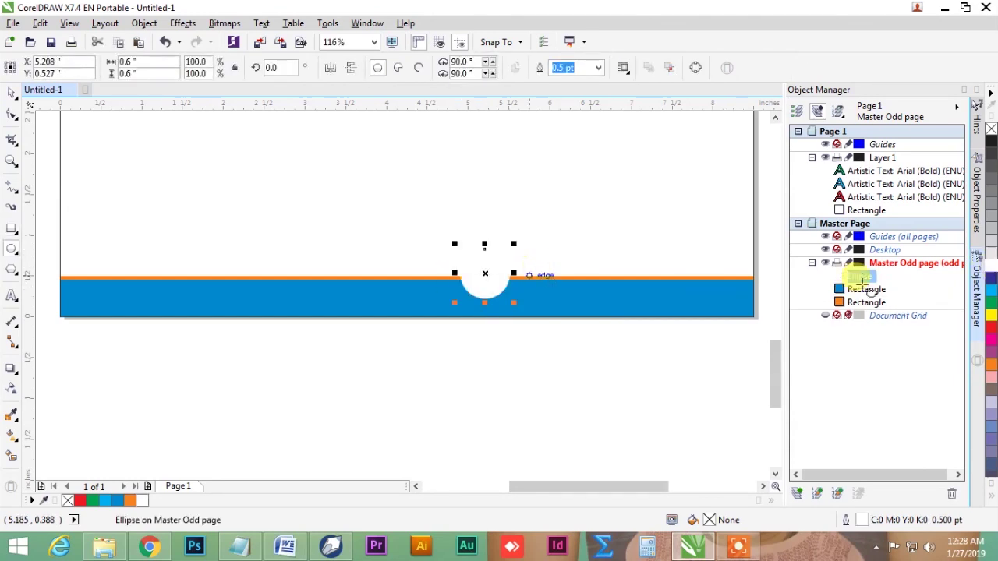
Step: Center the white circle horizontally on the blue footer rectangle
key(space)
shift+click(564, 298)
key(c)
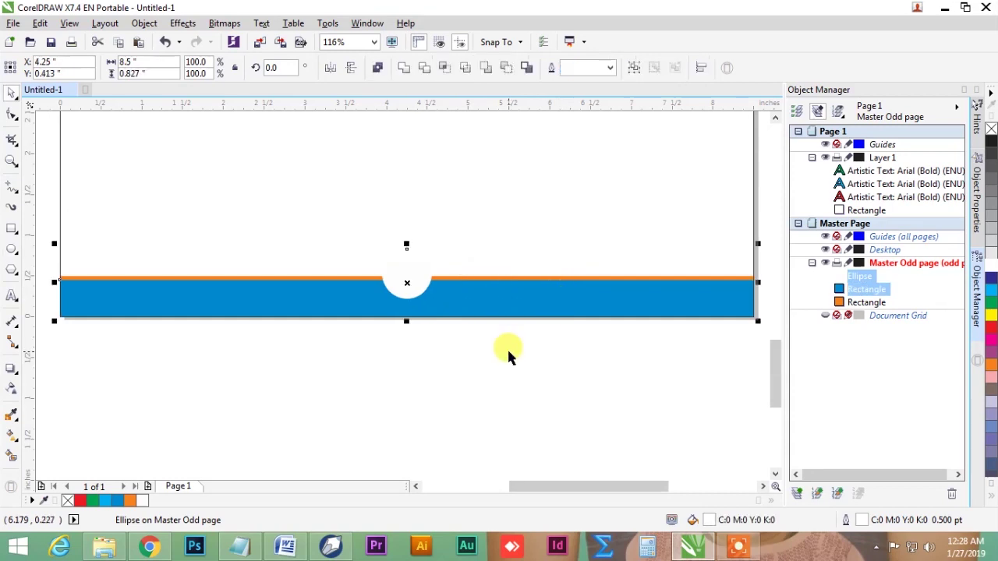
click(466, 178)
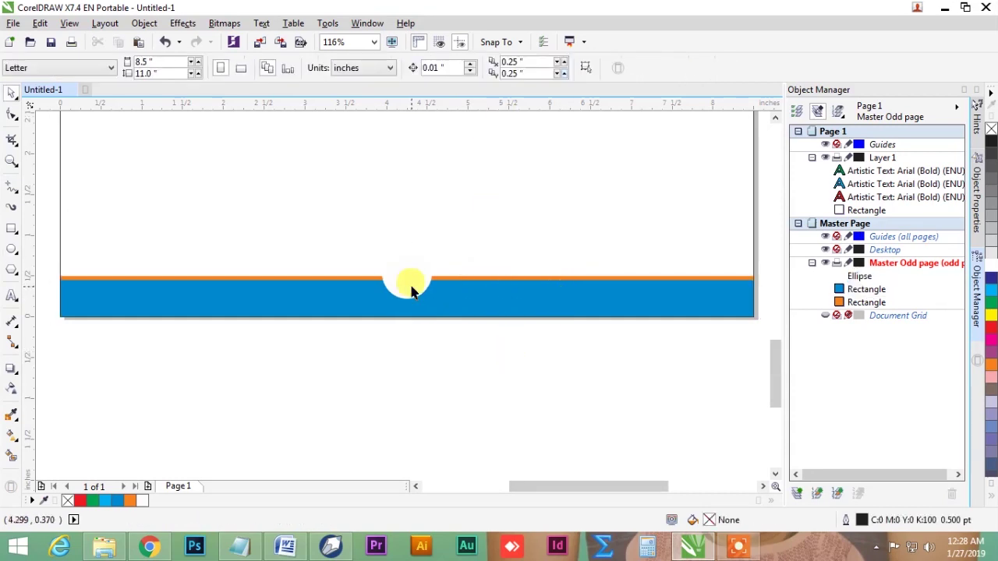
Step: Align the white circle with the blue rectangle's right edge and shift it left using a nudge distance of 1.0 inch
click(412, 290)
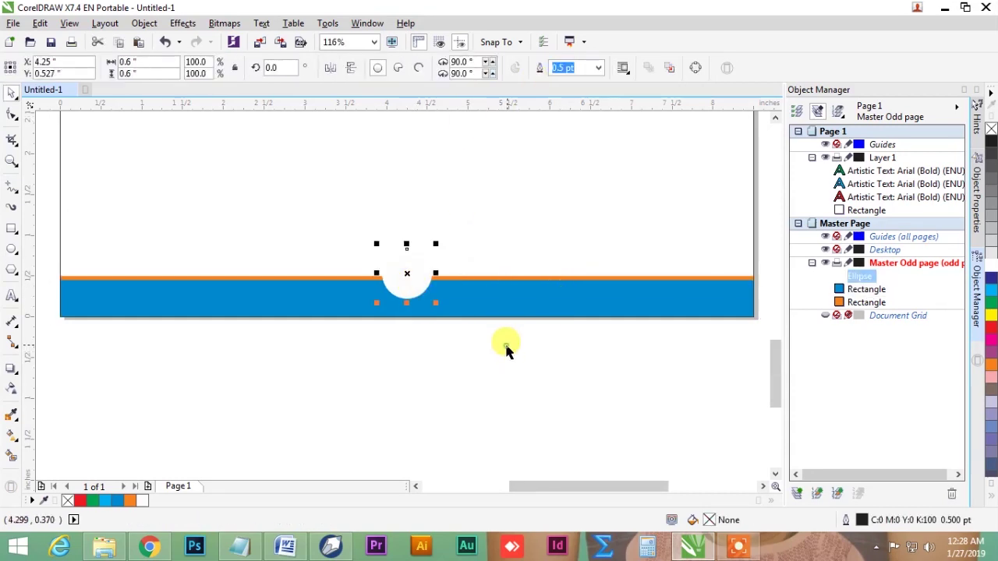
click(508, 349)
double_click(447, 67)
text(1)
click(506, 301)
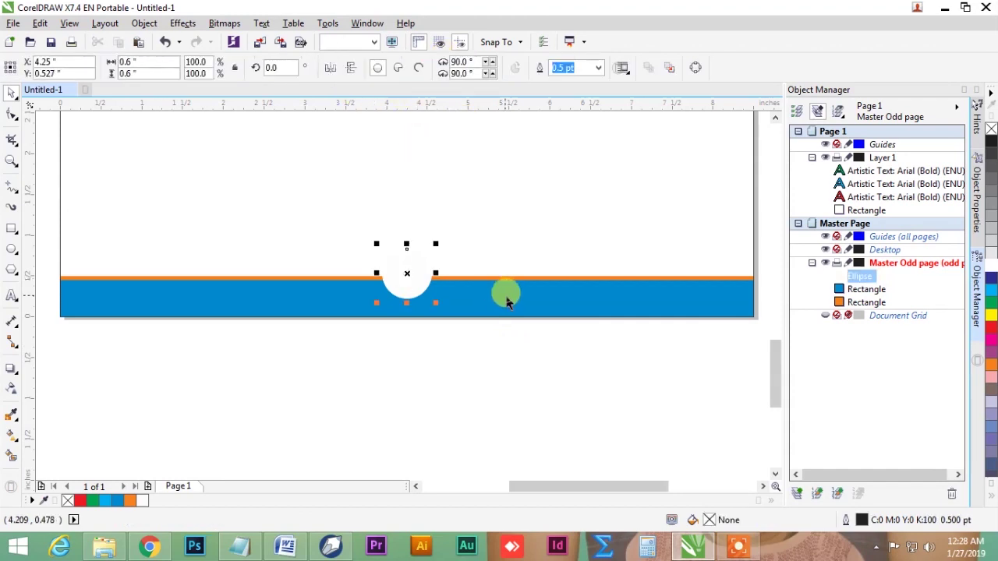
shift+click(507, 299)
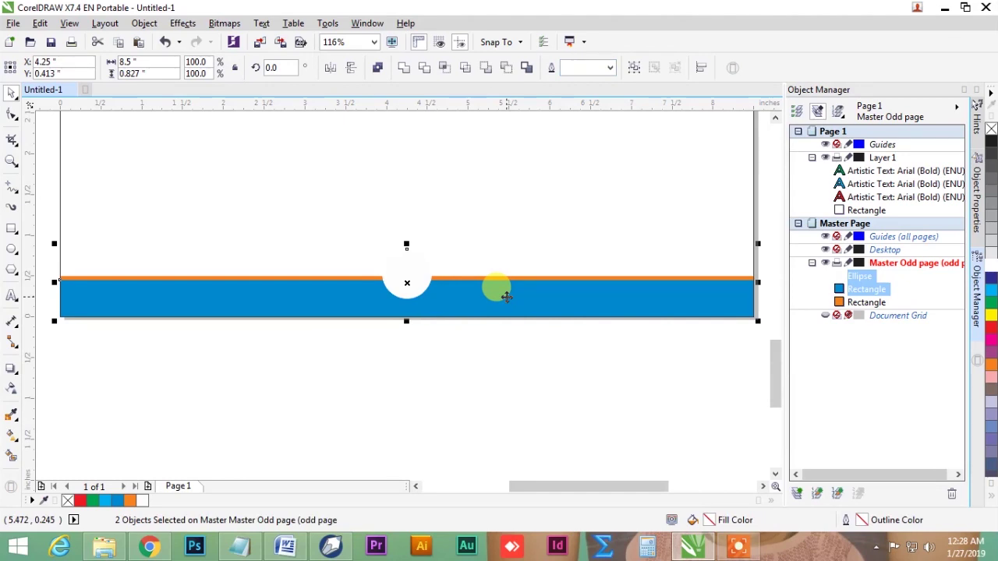
key(r)
click(567, 354)
click(706, 273)
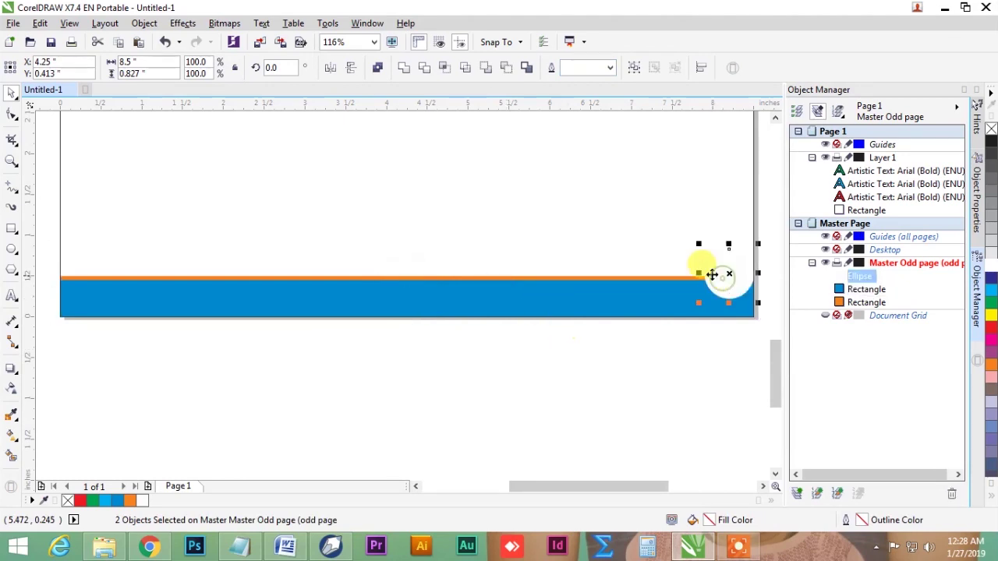
key(Left)
click(640, 358)
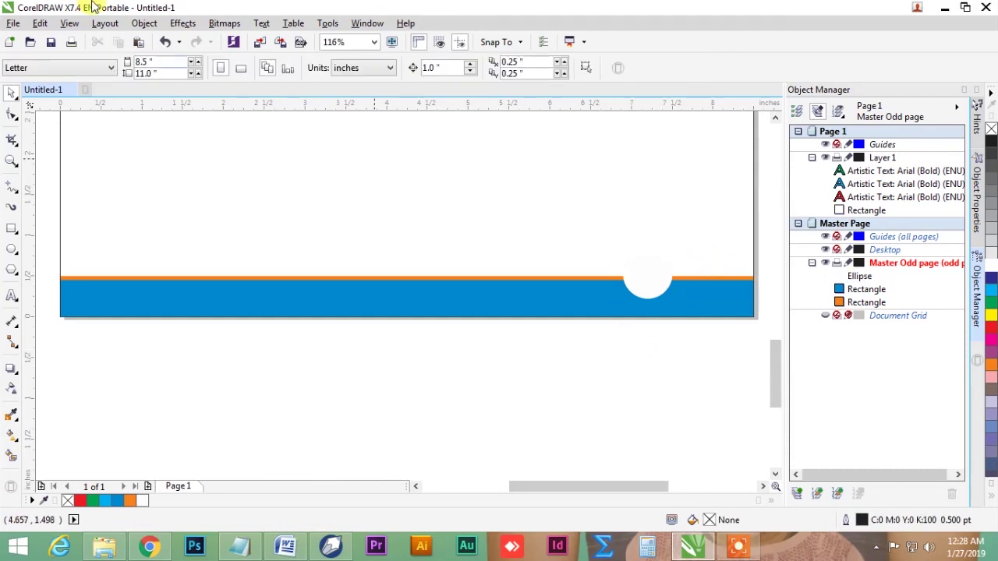
Step: Insert a page number on all odd pages and move it onto the center of the white circle
click(106, 24)
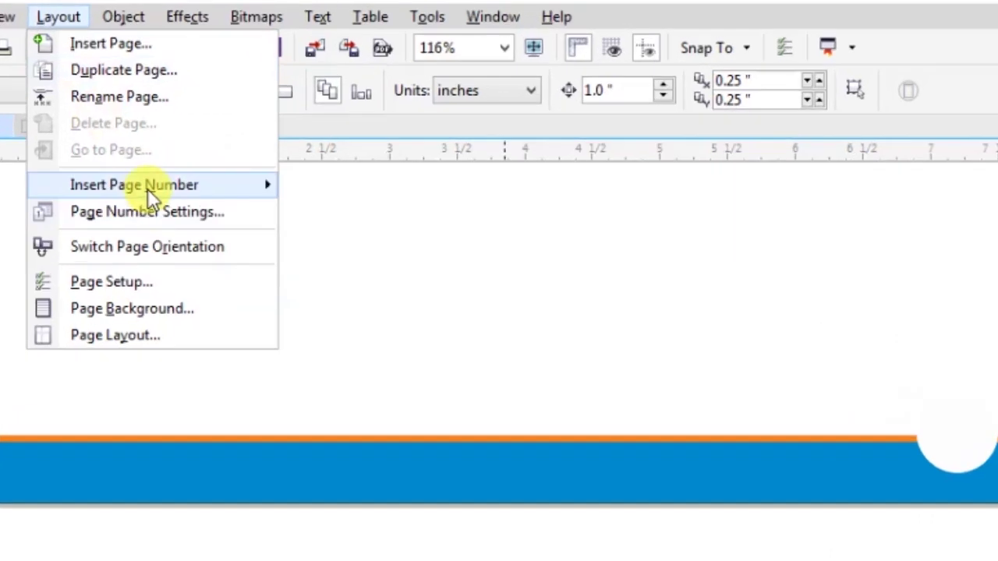
mouse_move(159, 125)
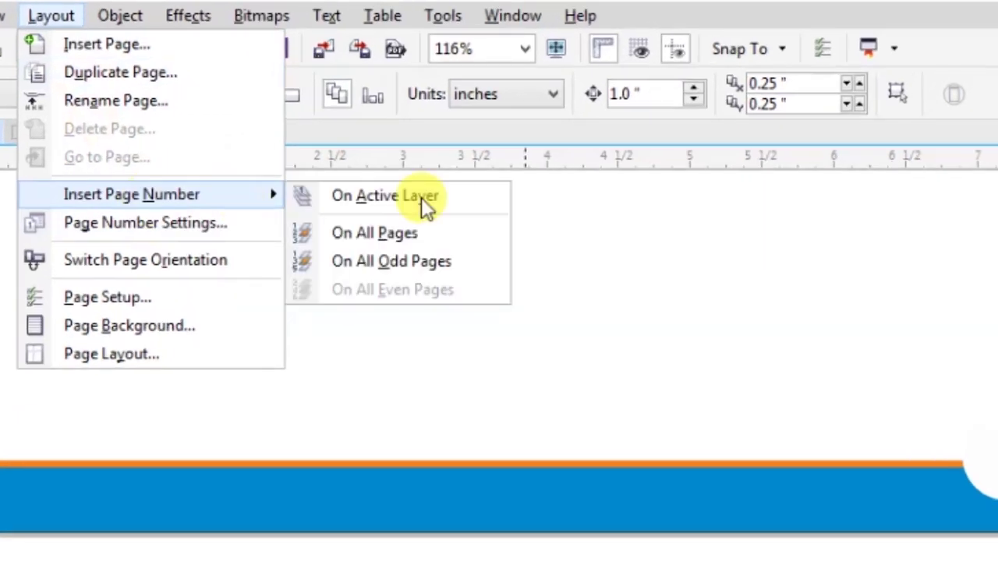
click(423, 263)
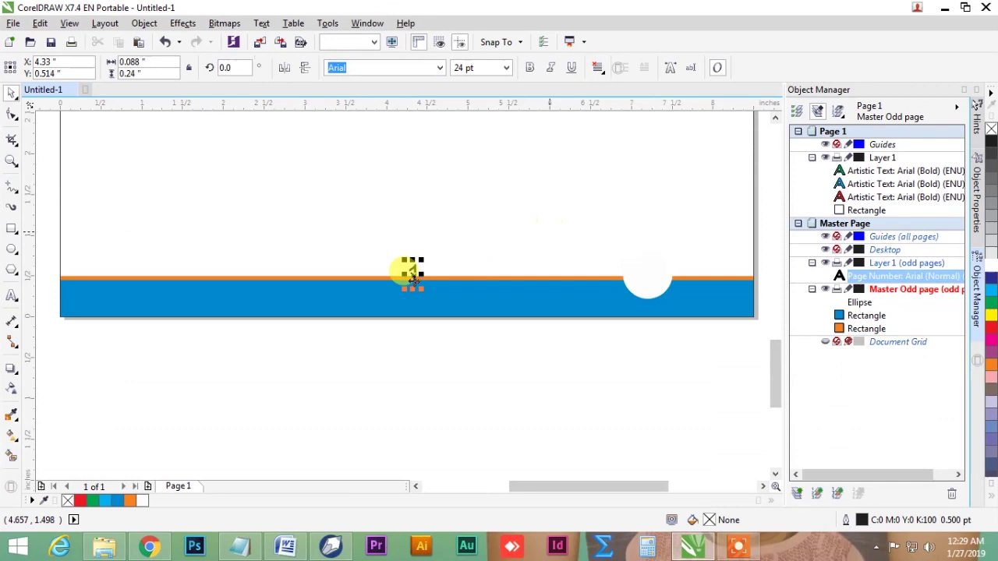
drag(412, 277, 647, 274)
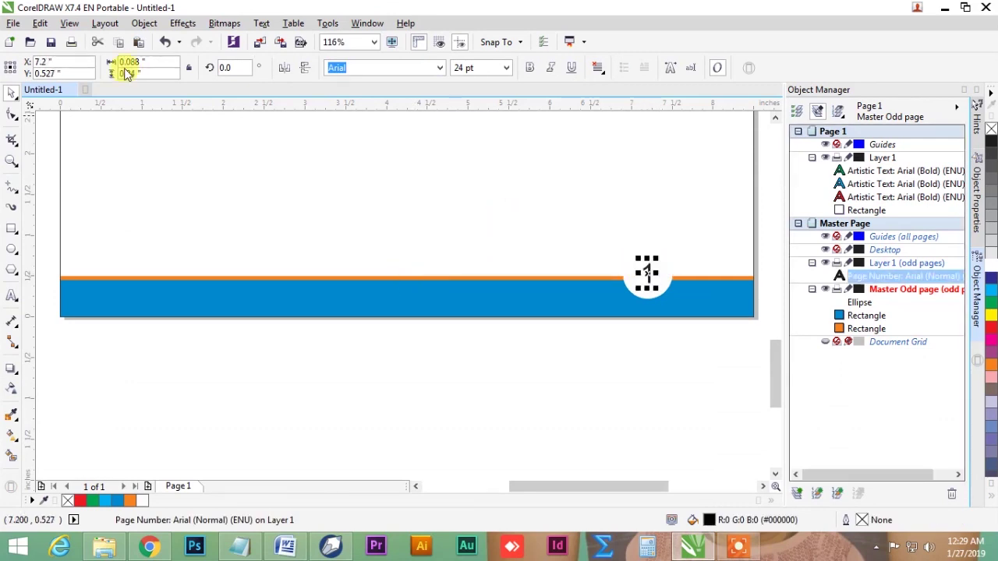
click(68, 24)
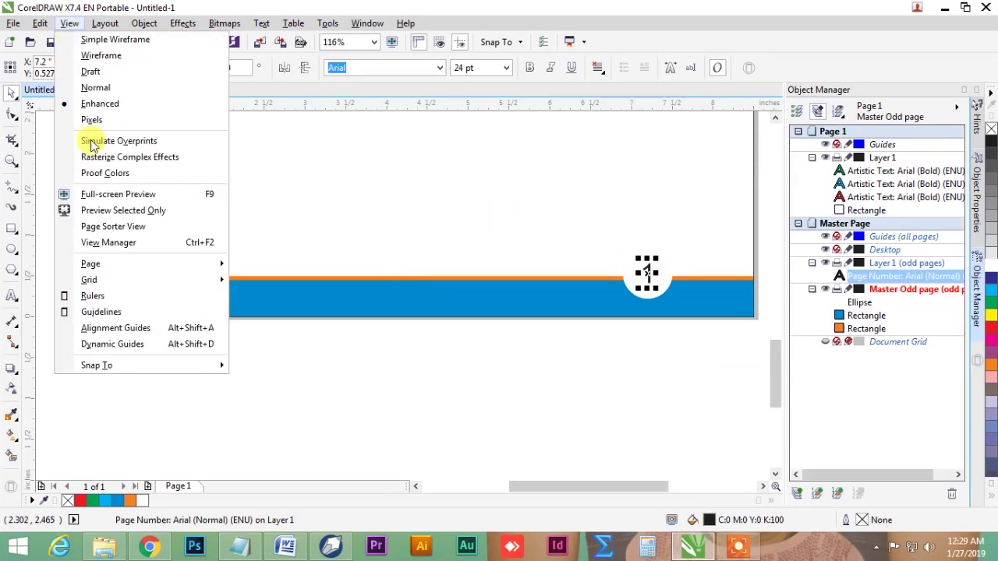
mouse_move(176, 369)
click(271, 432)
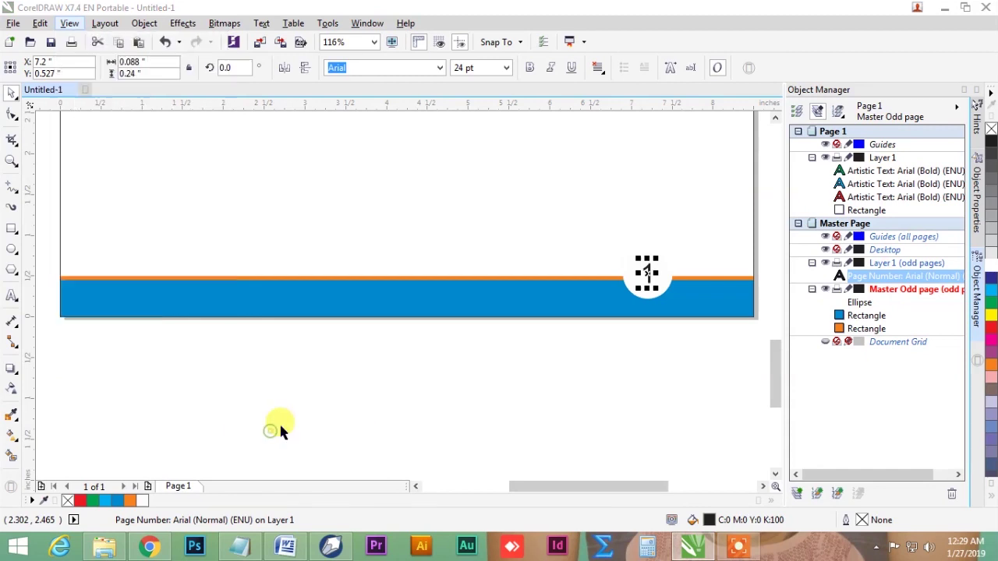
Step: Make the page number dark blue and bold, and center it horizontally on the white circle
click(990, 276)
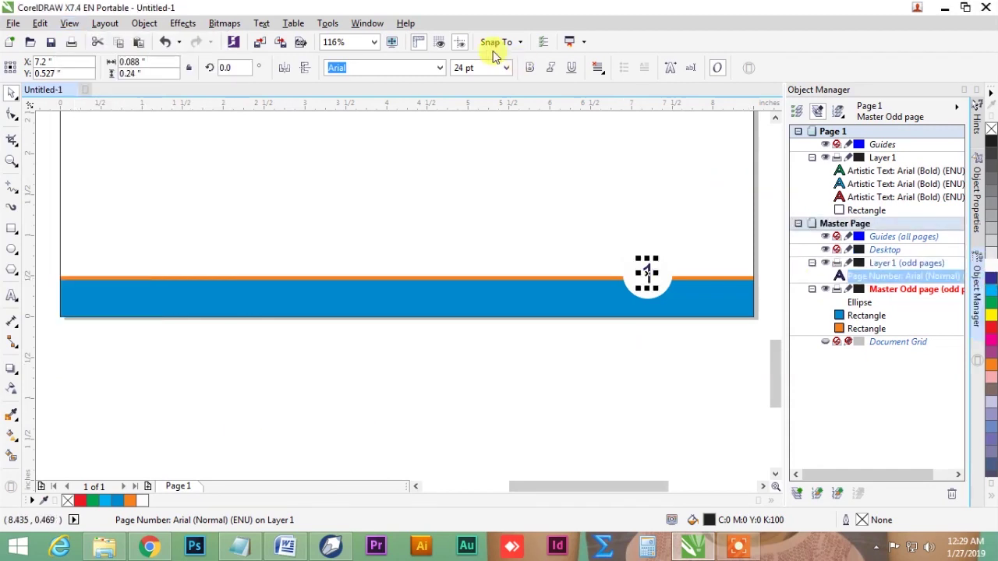
click(530, 68)
shift+click(648, 295)
key(c)
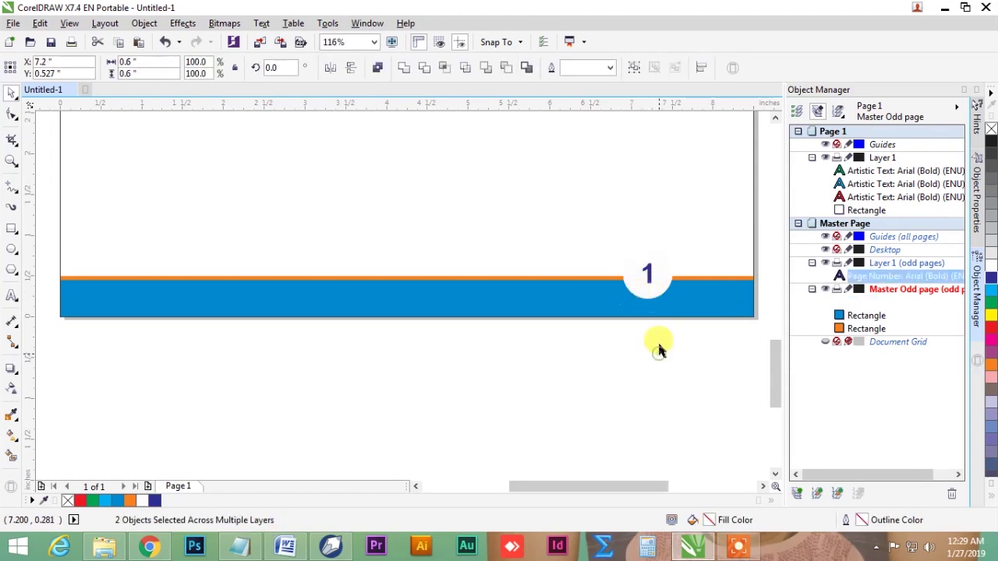
click(638, 233)
Step: Set the page number's text alignment to center and collapse the Master Odd page layer
click(643, 264)
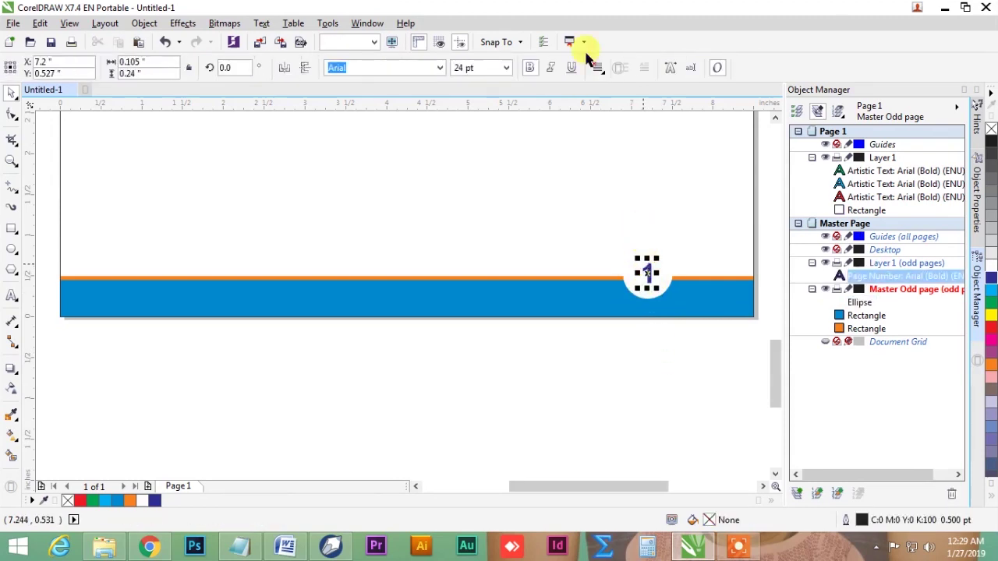
click(597, 68)
click(613, 118)
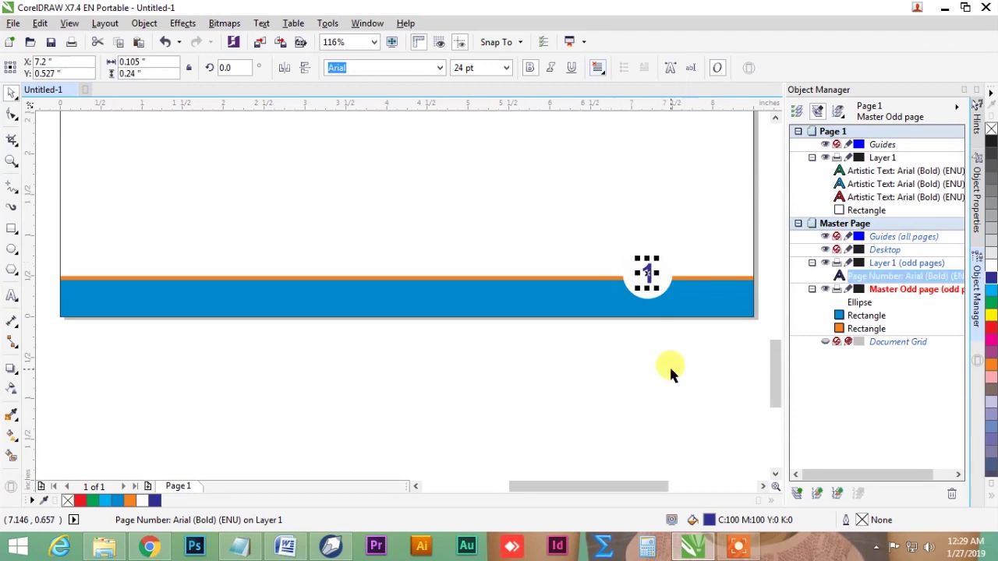
click(668, 365)
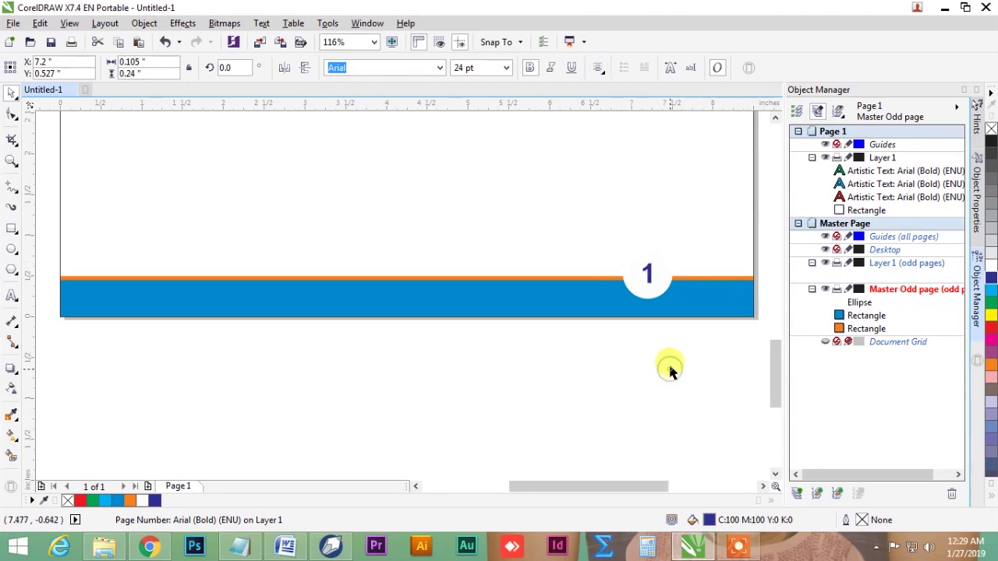
click(812, 290)
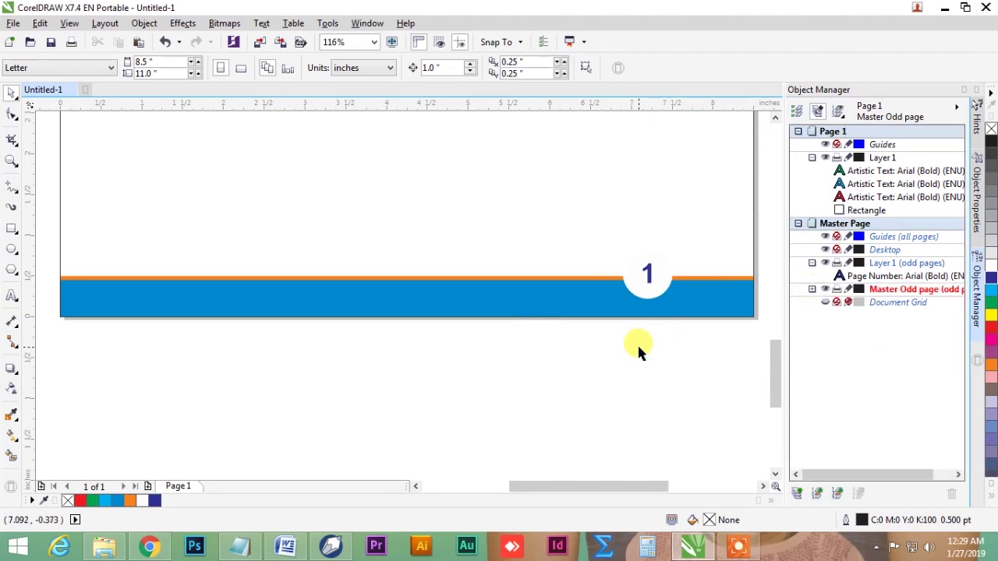
Step: Add the artistic text "coreldraw tutorial" at the lower edge of the blue footer bar
scroll(637, 343, down, 3)
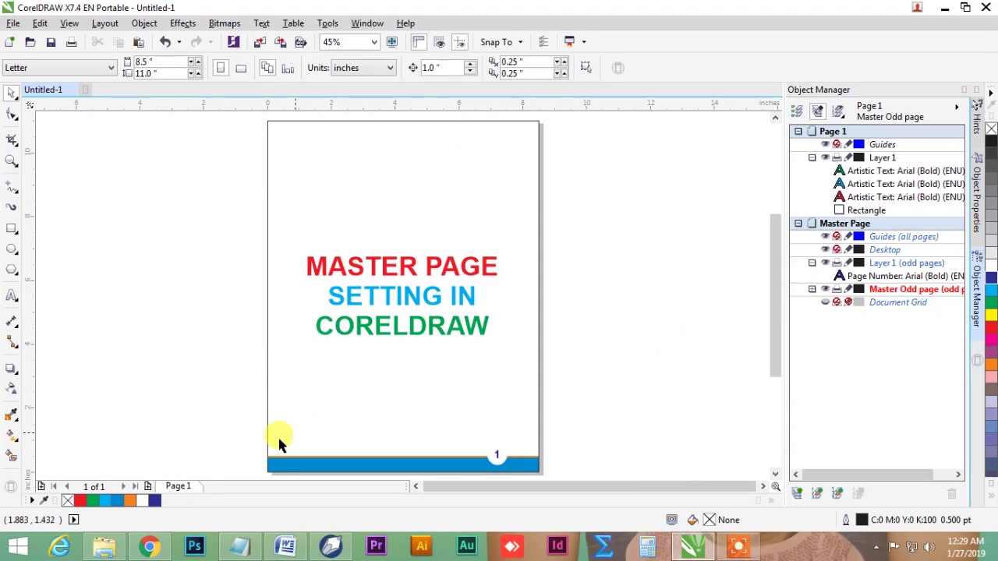
key(z)
drag(254, 449, 348, 467)
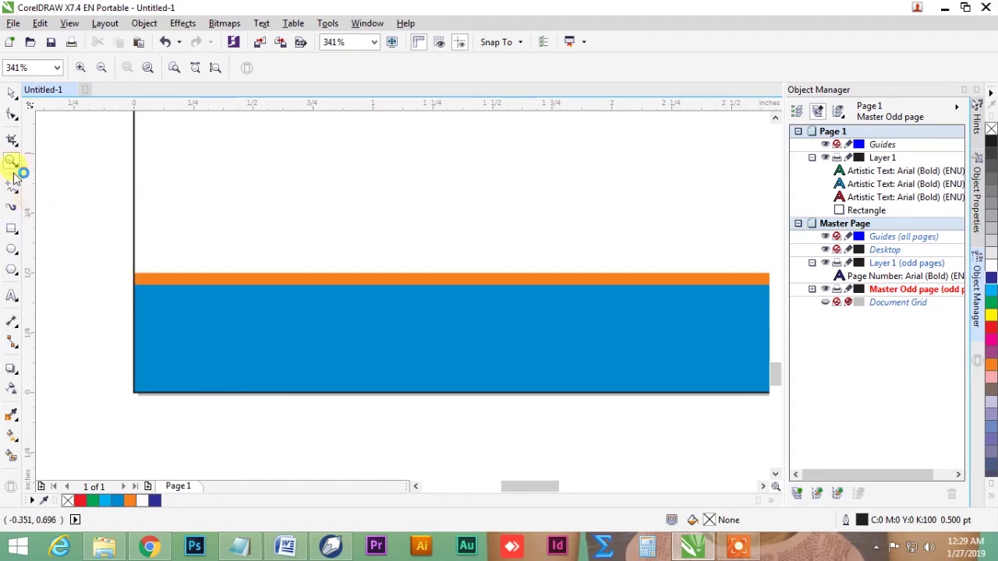
click(11, 296)
click(249, 421)
click(250, 421)
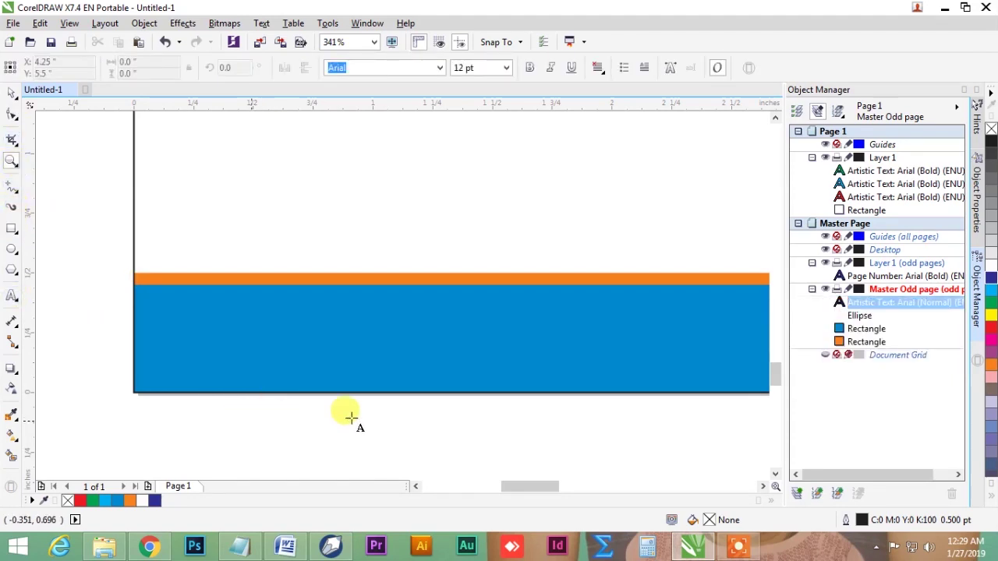
text(corel)
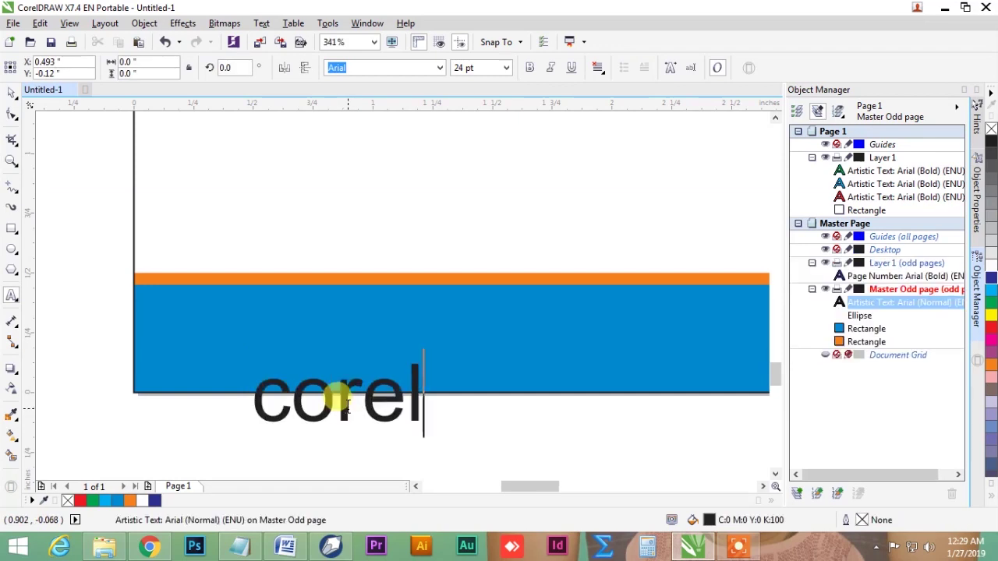
text(draw tutoriall)
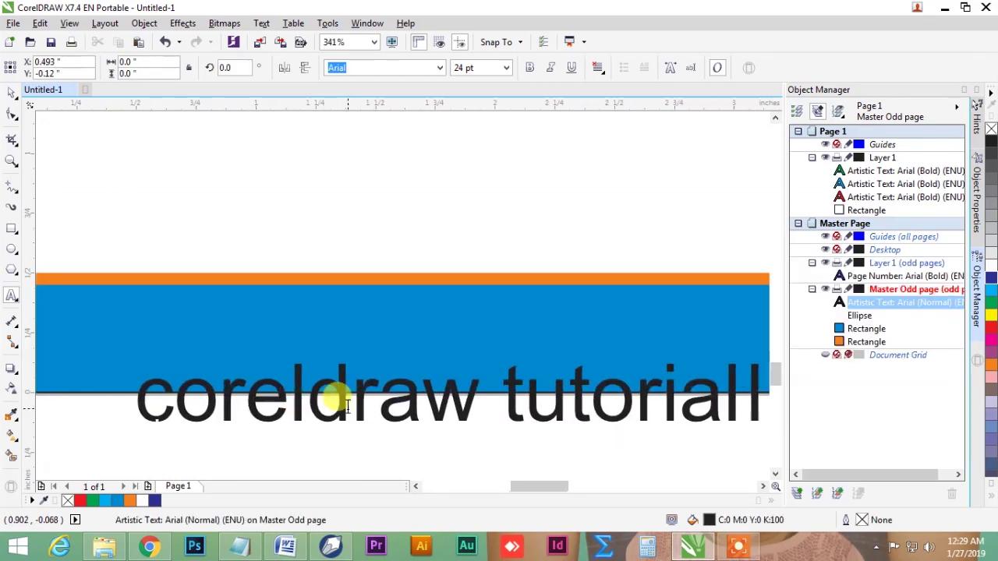
key(BackSpace)
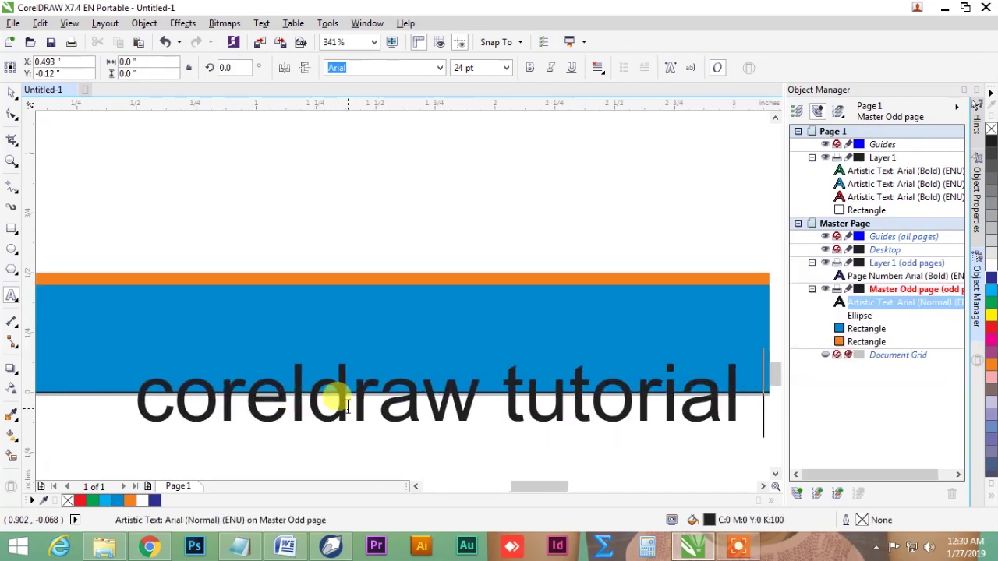
Step: Change the footer text to title case so it reads "Coreldraw Tutorial"
key(ctrl+a)
key(shift+F3)
key(t)
key(Return)
key(ctrl+space)
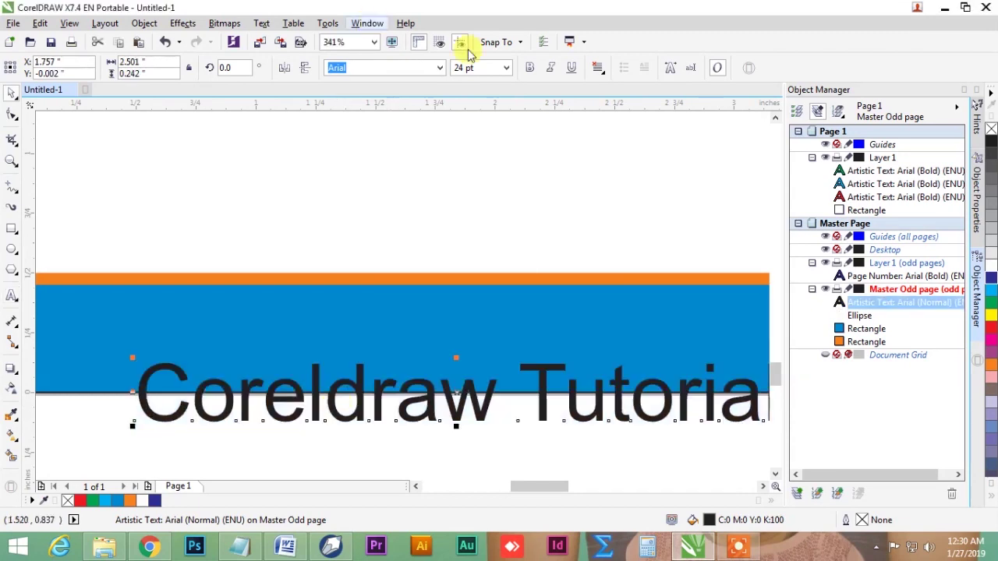
Step: Set the footer text size to 14 pt, move it onto the blue bar and color it white
click(506, 68)
click(472, 167)
drag(326, 404, 285, 317)
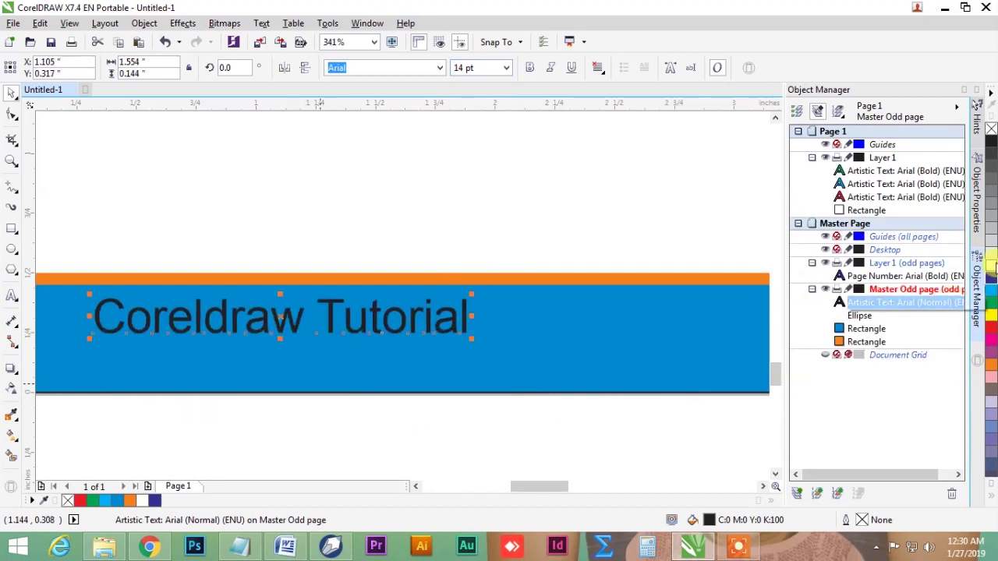
click(992, 266)
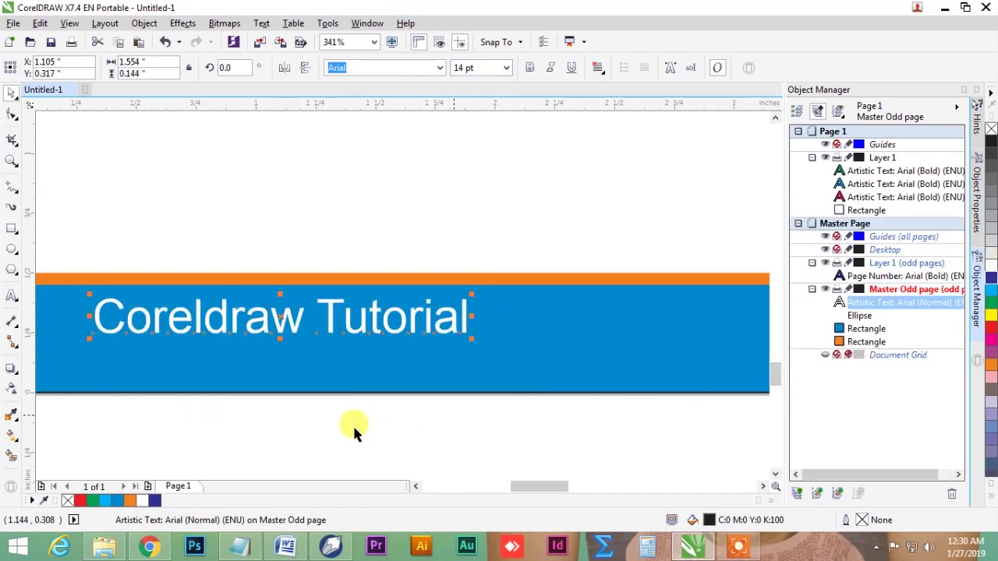
Step: Move the footer text just above the orange strip and recolor it black
click(238, 415)
key(shift+F4)
key(F2)
drag(257, 443, 567, 471)
key(space)
key(space)
click(178, 309)
drag(178, 309, 188, 285)
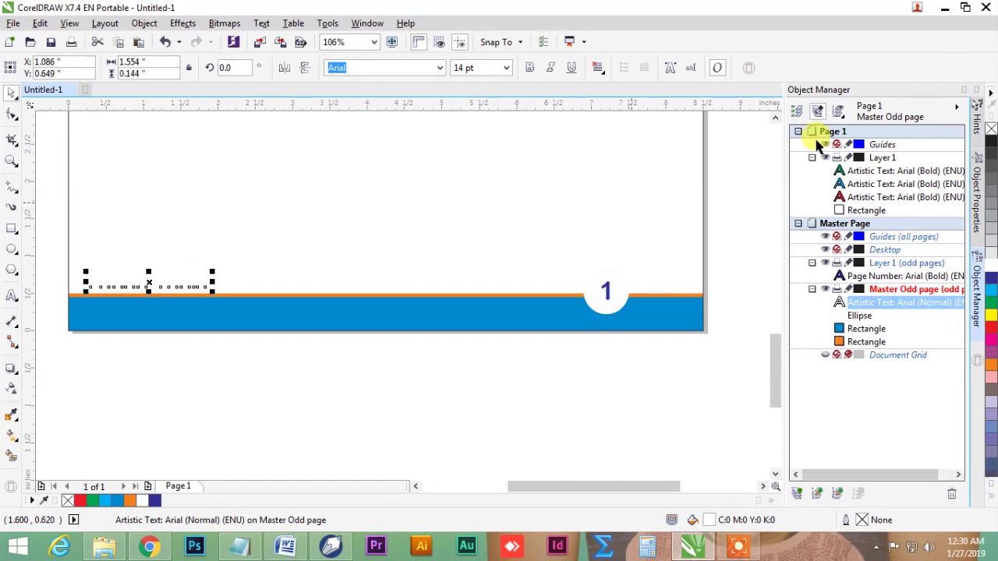
click(990, 141)
click(263, 378)
Step: Place the footer text on the blue bar near its left end and color it white
drag(198, 289, 212, 308)
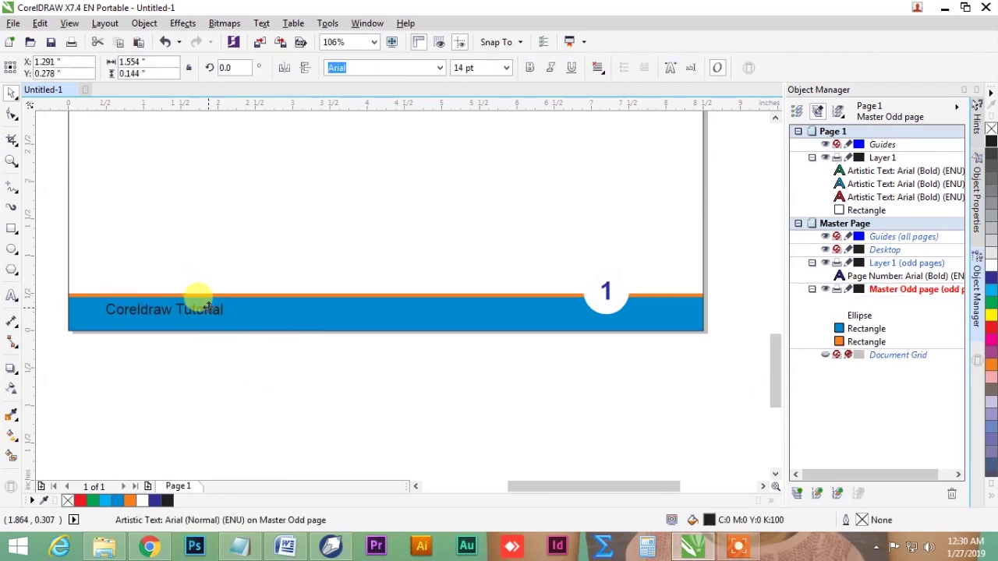
click(991, 266)
click(441, 362)
Step: Scale the white circle and its page number down together to about 0.421 inches wide
drag(644, 363, 563, 251)
drag(635, 264, 607, 297)
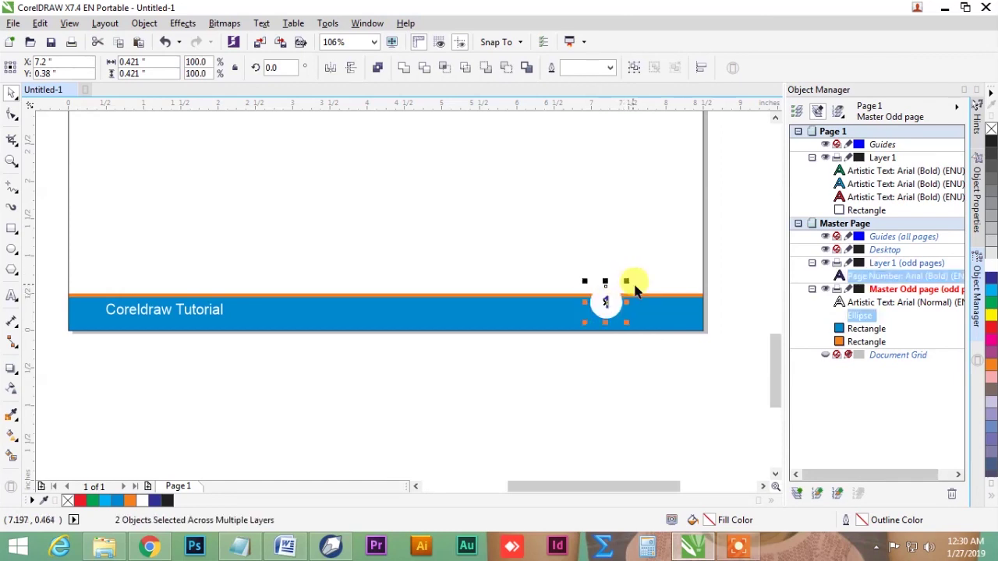
click(625, 353)
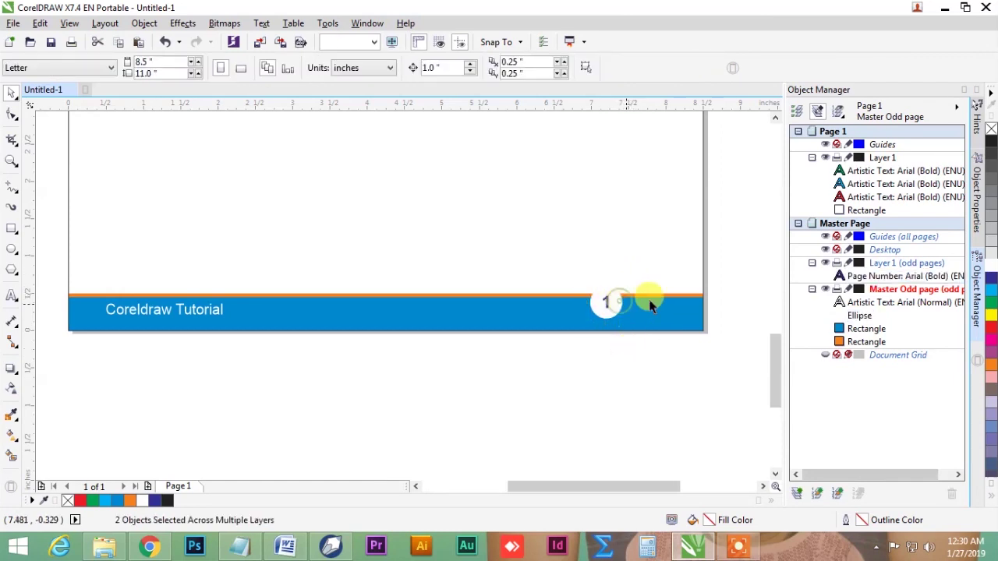
Step: Give the white circle an orange outline 1.0 pt wide
click(862, 316)
click(990, 364)
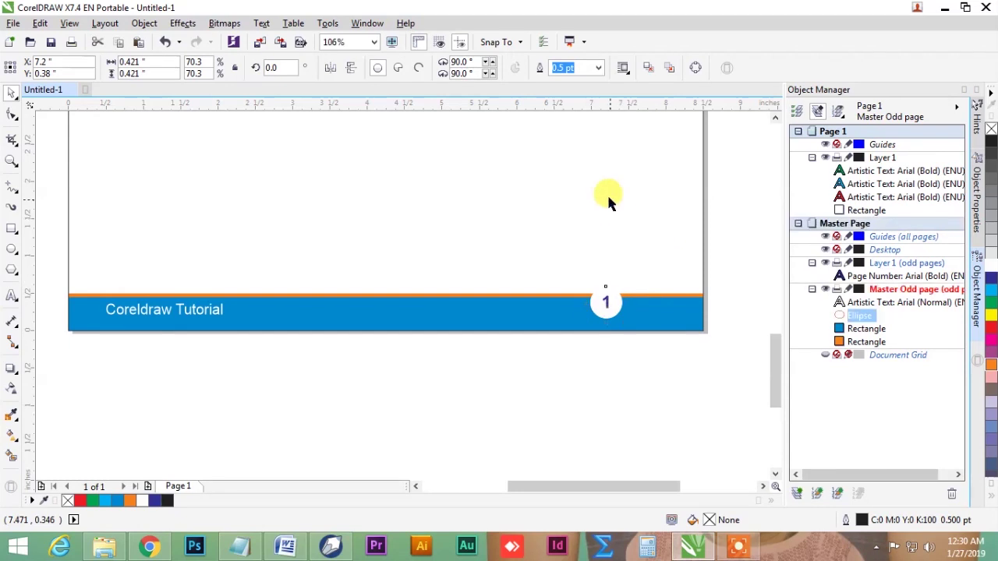
click(598, 68)
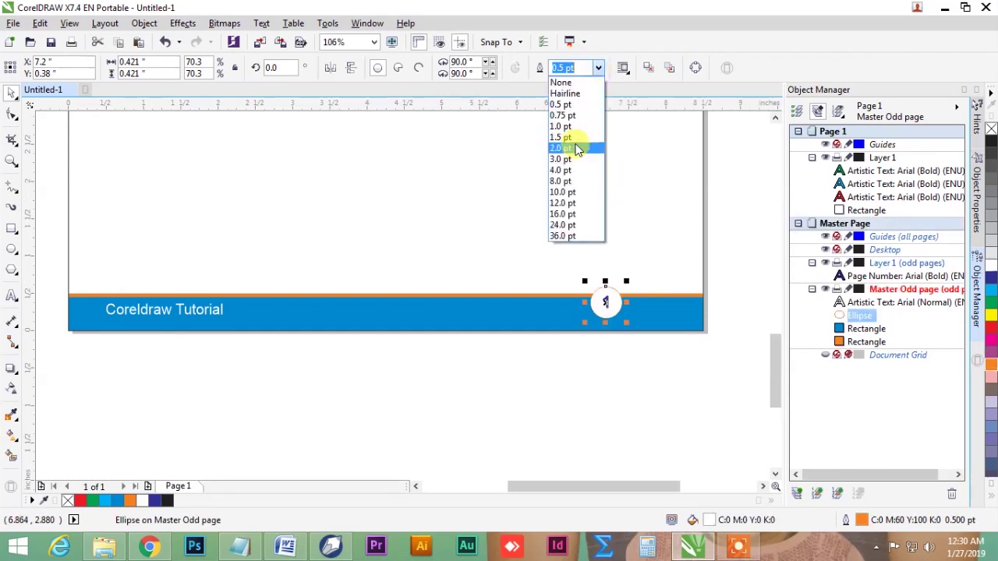
click(572, 125)
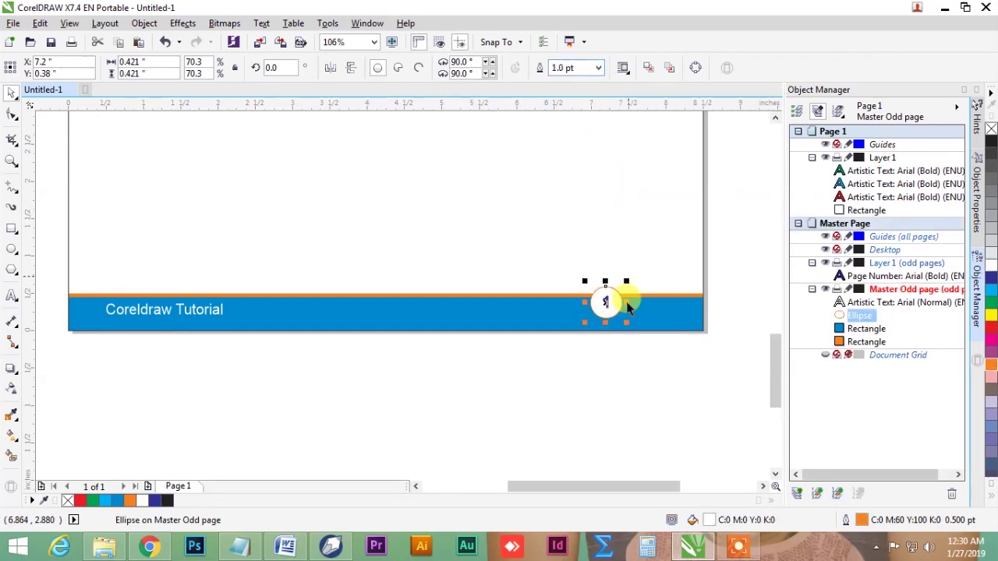
click(602, 339)
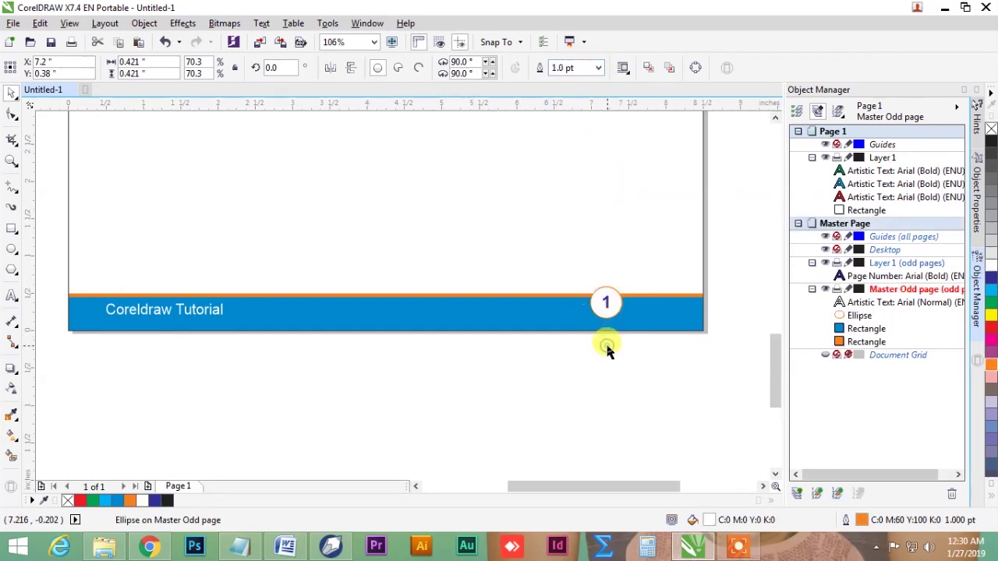
Step: Make the "Coreldraw Tutorial" footer text bold
click(205, 310)
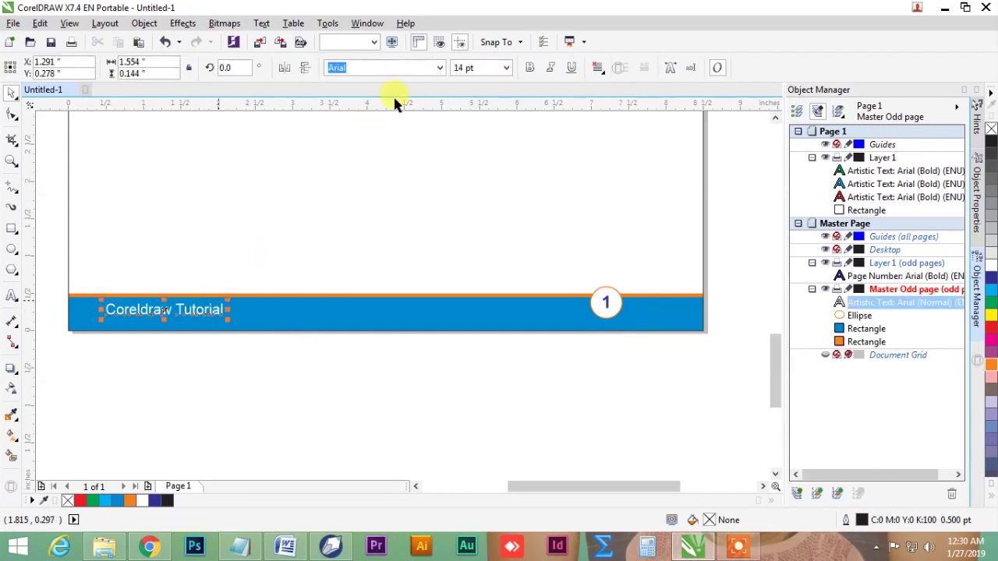
key(ctrl+b)
click(313, 347)
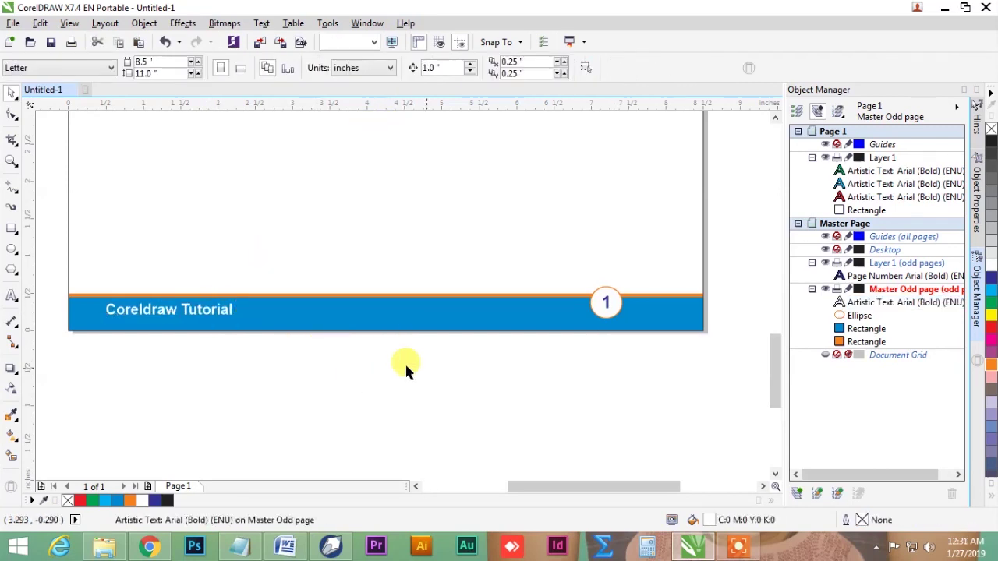
Step: Copy all the footer objects together with the page number, and collapse the Master Odd page layer
drag(731, 371, 61, 252)
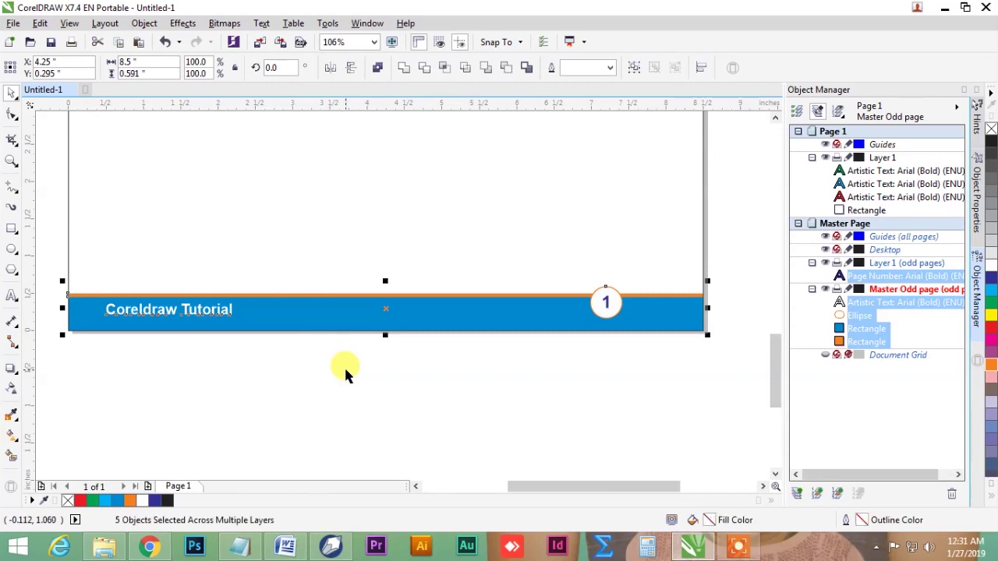
click(345, 370)
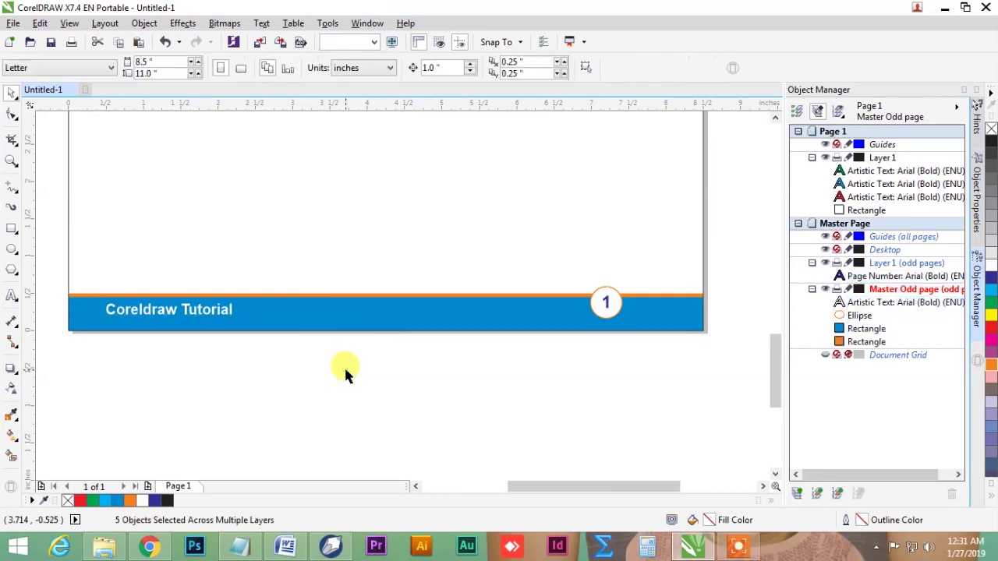
click(812, 289)
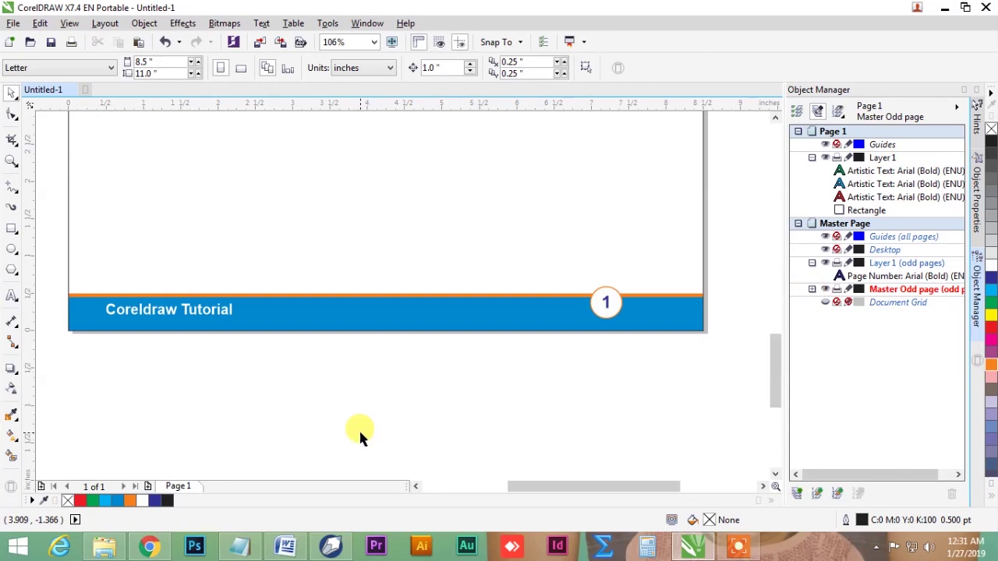
Step: Insert 2 Letter pages after page 1 and inspect the footer on page 3
key(shift+F4)
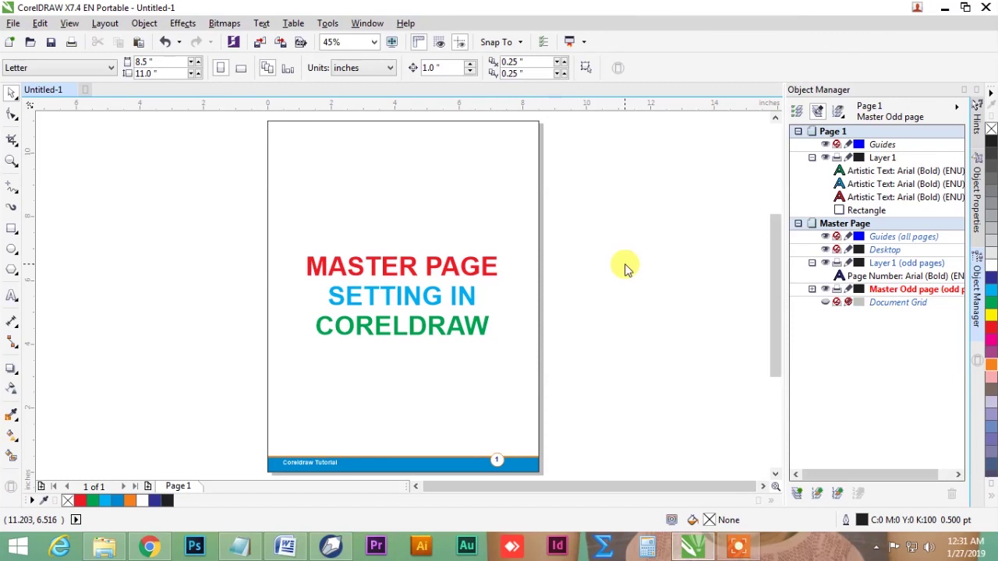
key(Page_Down)
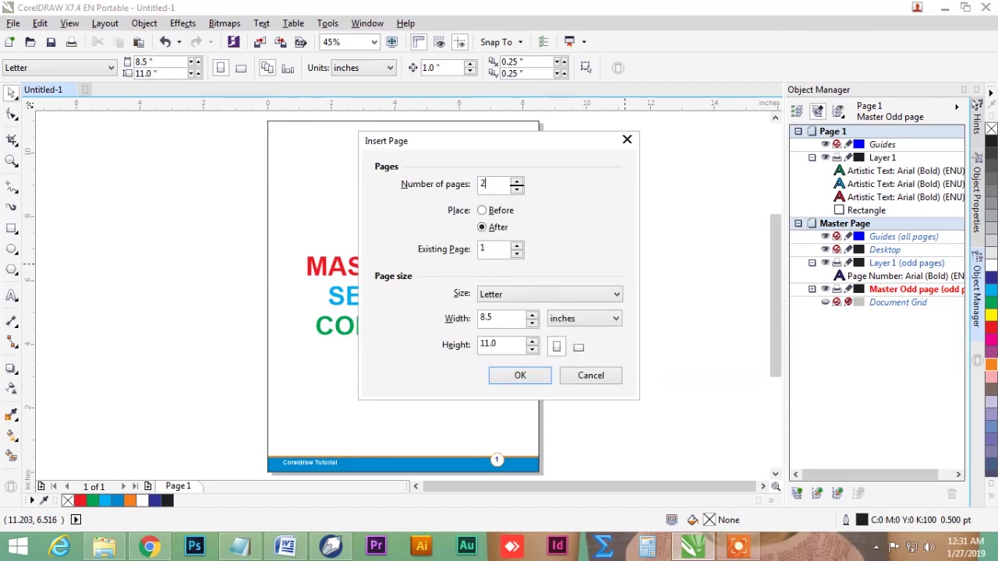
key(Return)
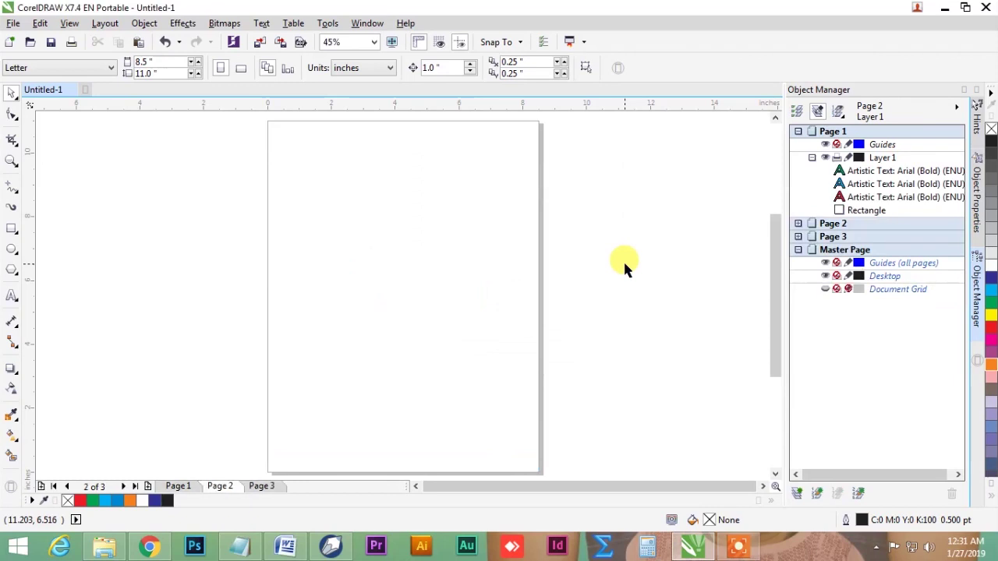
key(Page_Down)
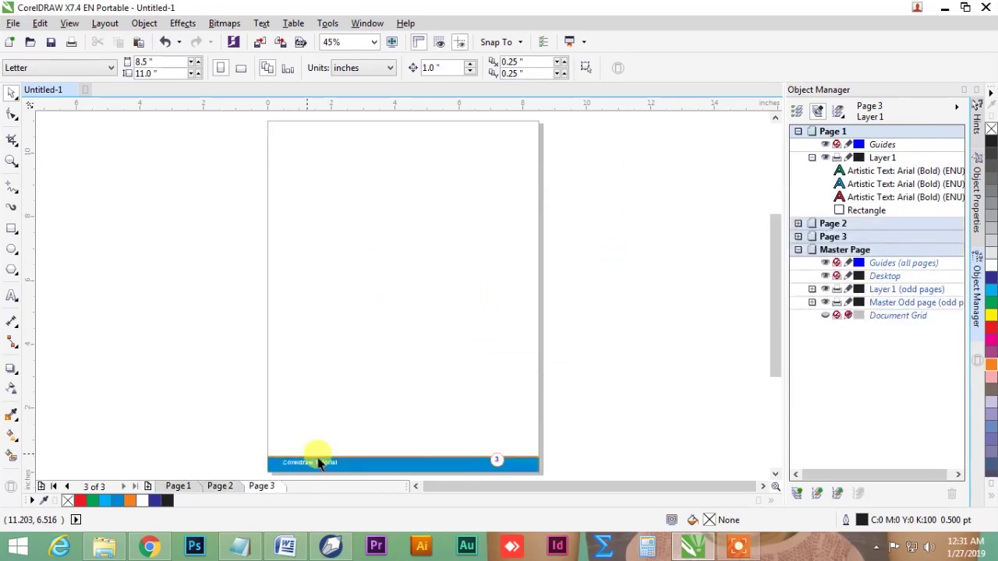
key(z)
drag(245, 433, 587, 469)
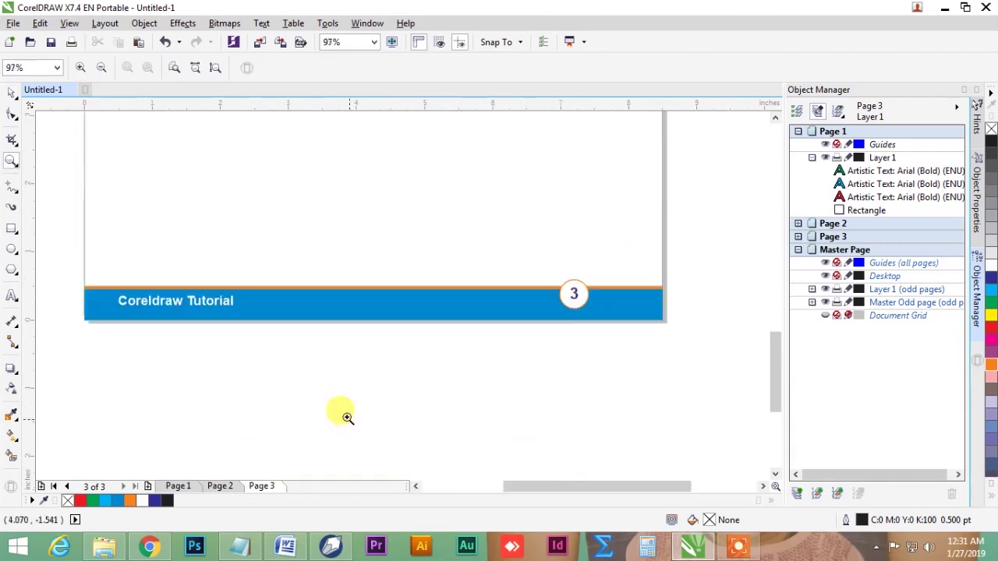
Step: On page 2, create a new master layer for even pages named "Maste Even page"
key(Page_Up)
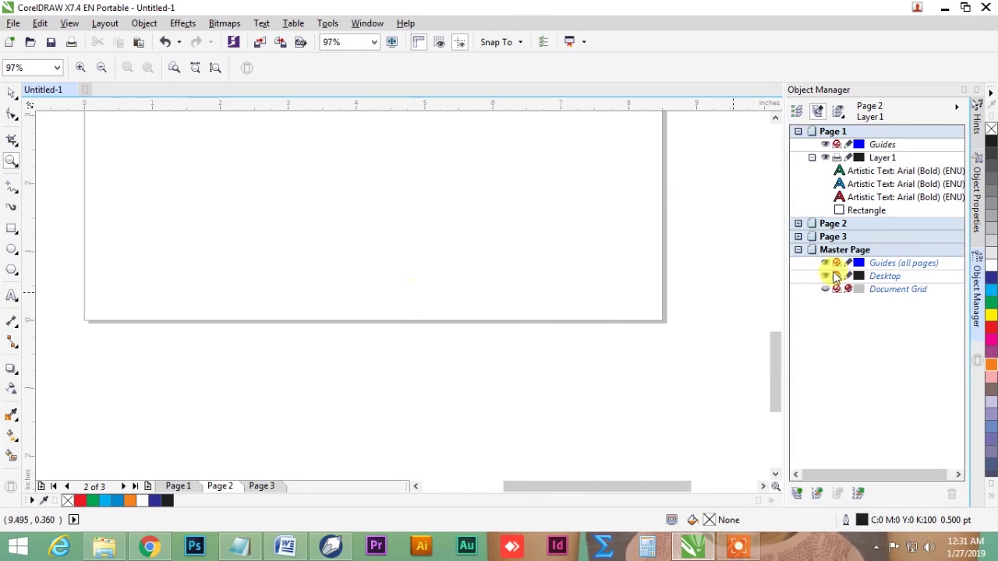
click(888, 279)
click(959, 109)
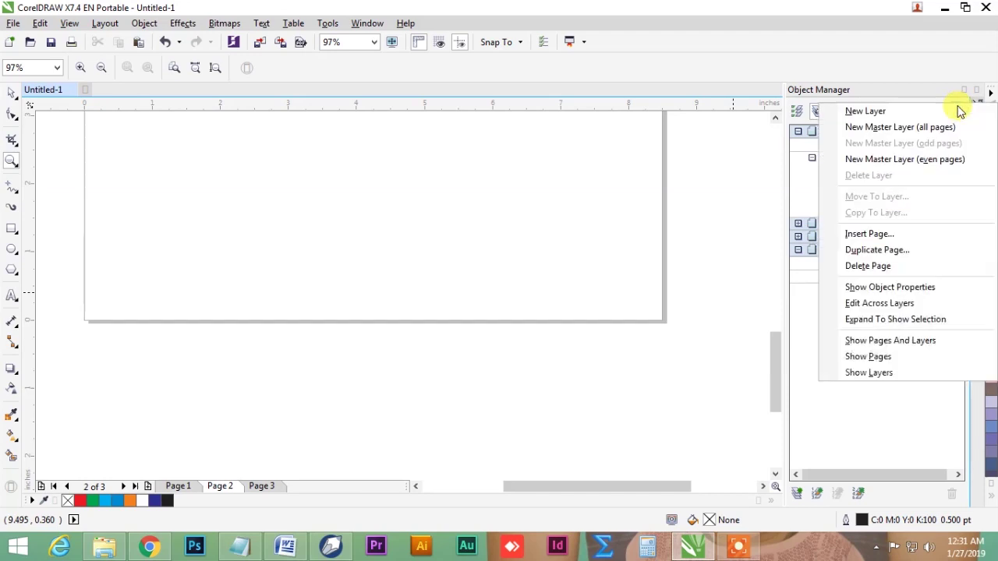
click(943, 159)
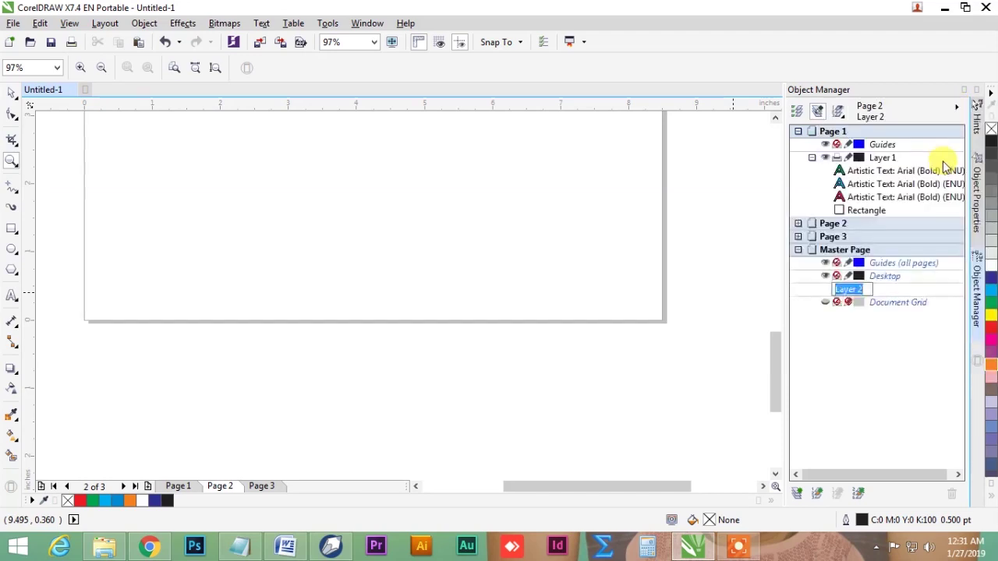
text(Maste Even page)
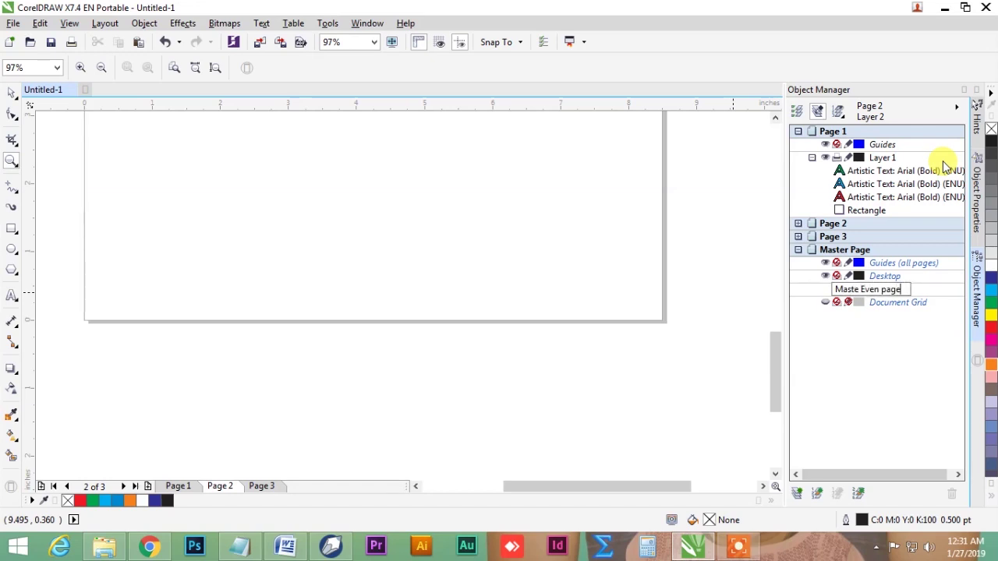
key(Return)
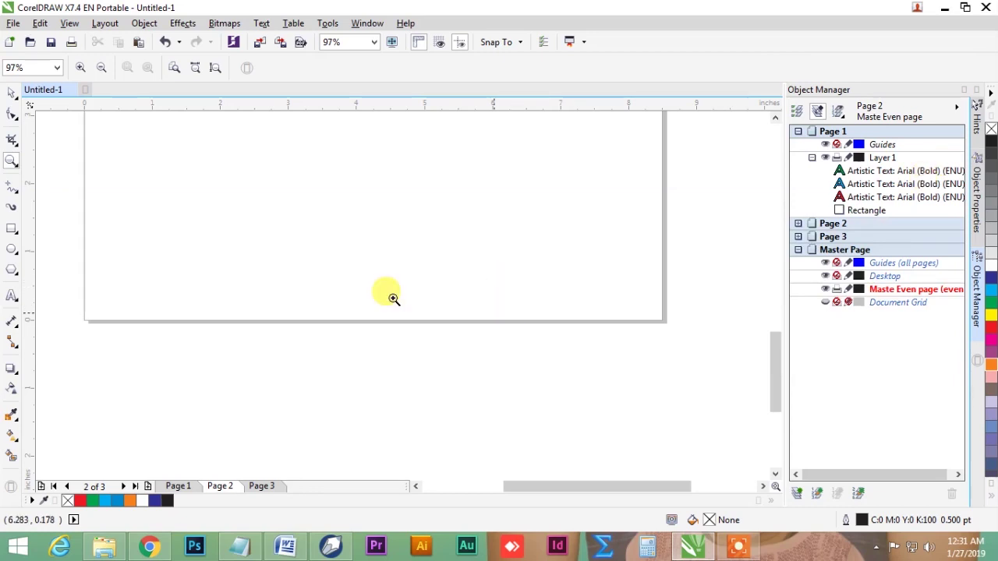
Step: Paste the copied footer and page number onto the even-pages master layer
click(11, 93)
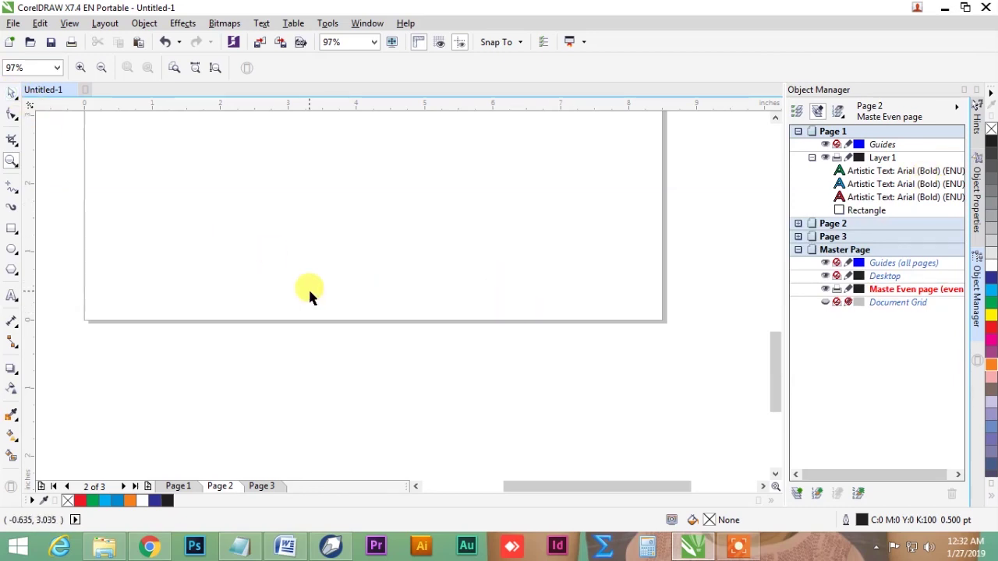
key(ctrl+v)
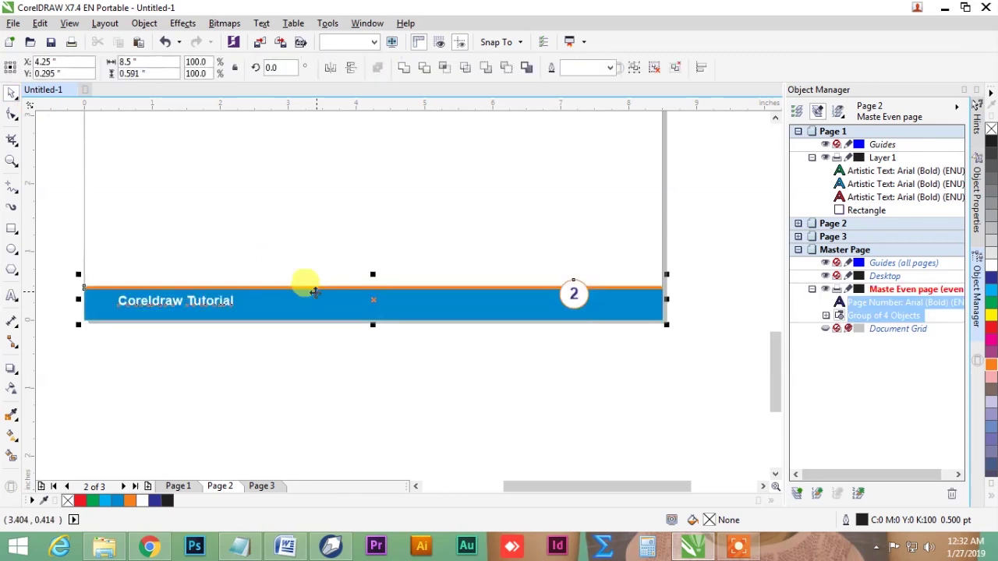
click(400, 358)
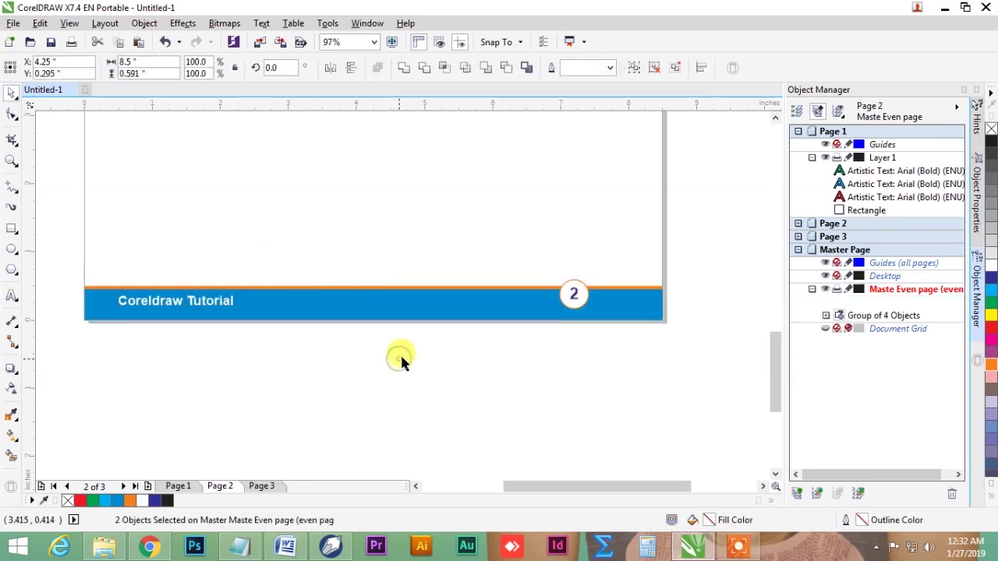
click(574, 296)
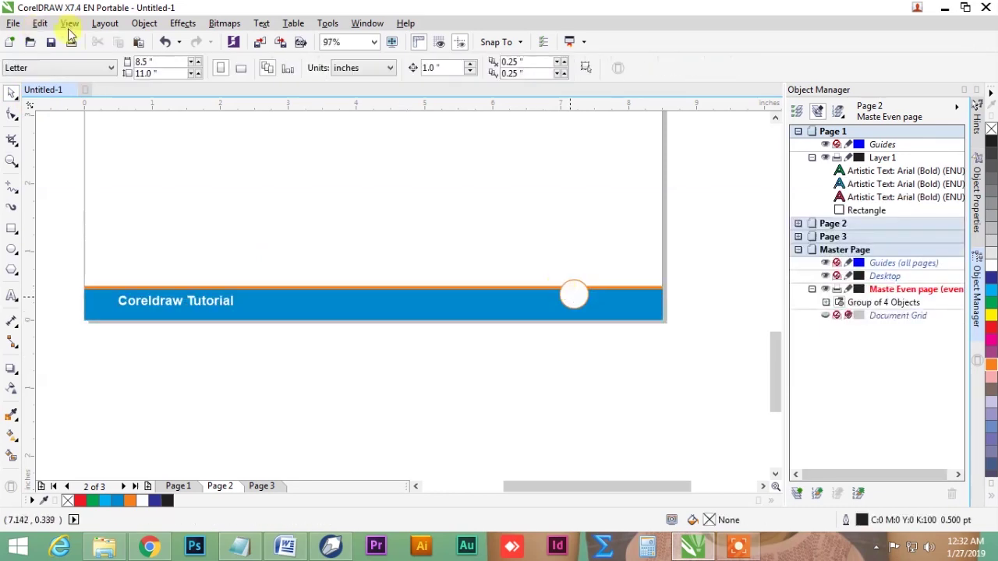
click(104, 22)
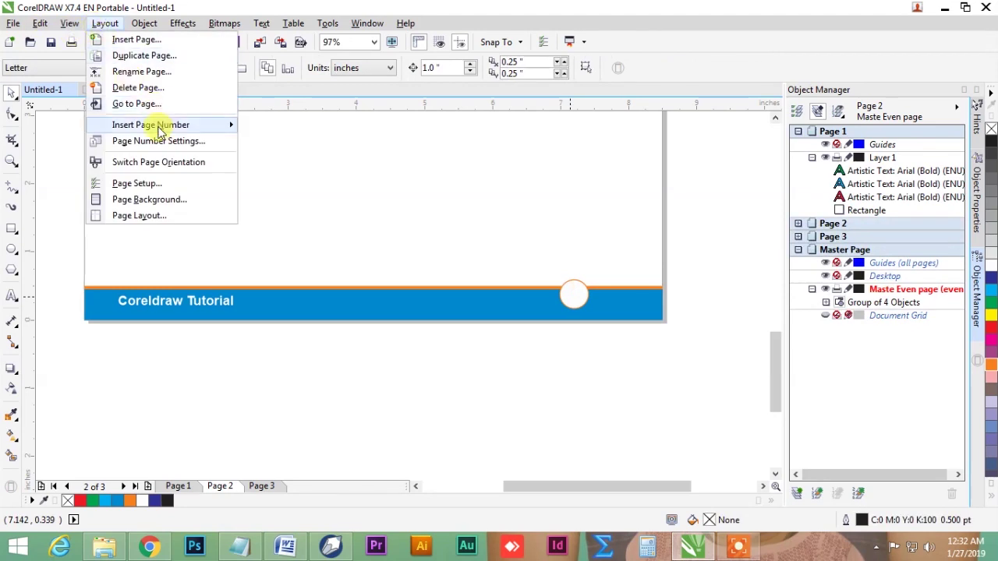
mouse_move(226, 125)
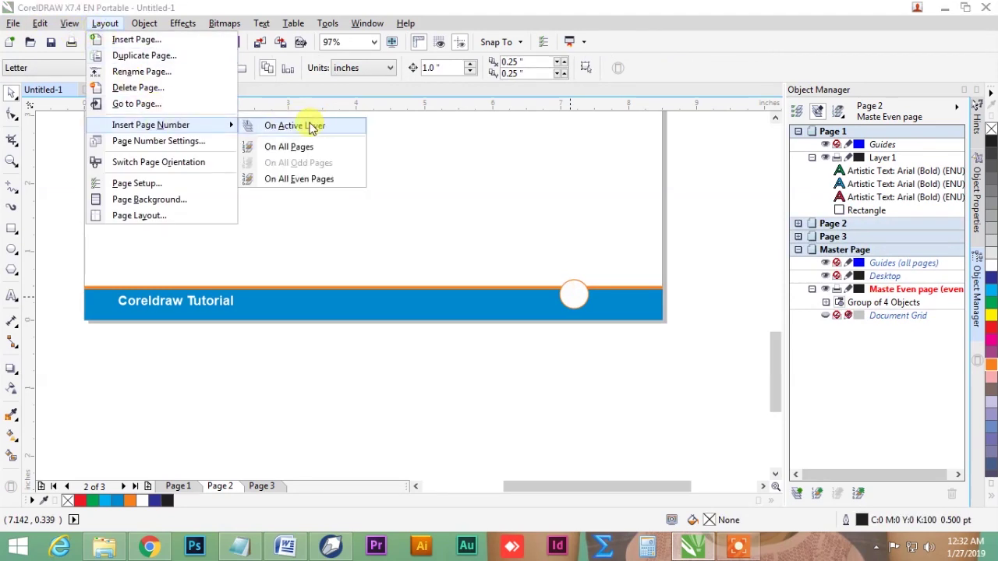
click(301, 180)
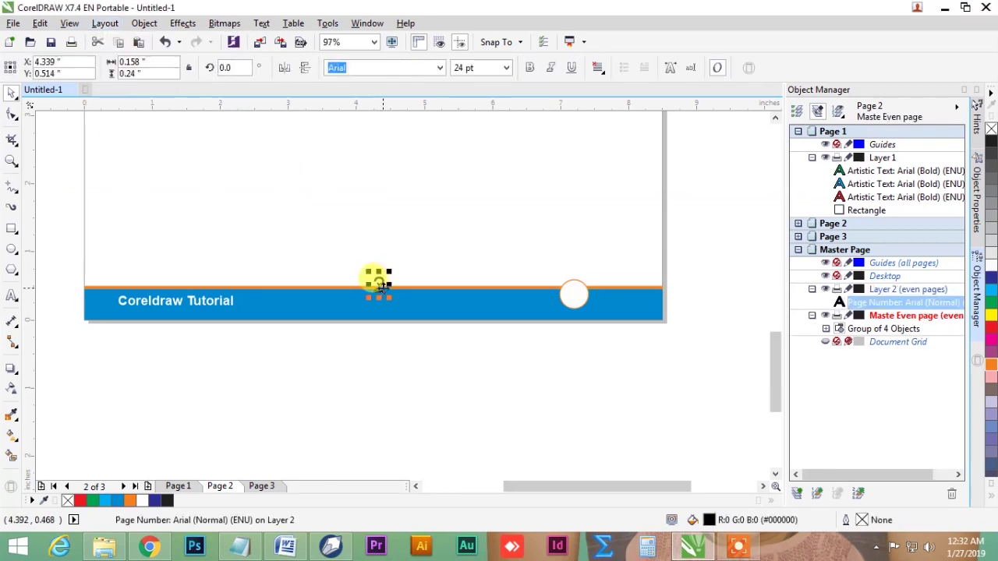
click(349, 351)
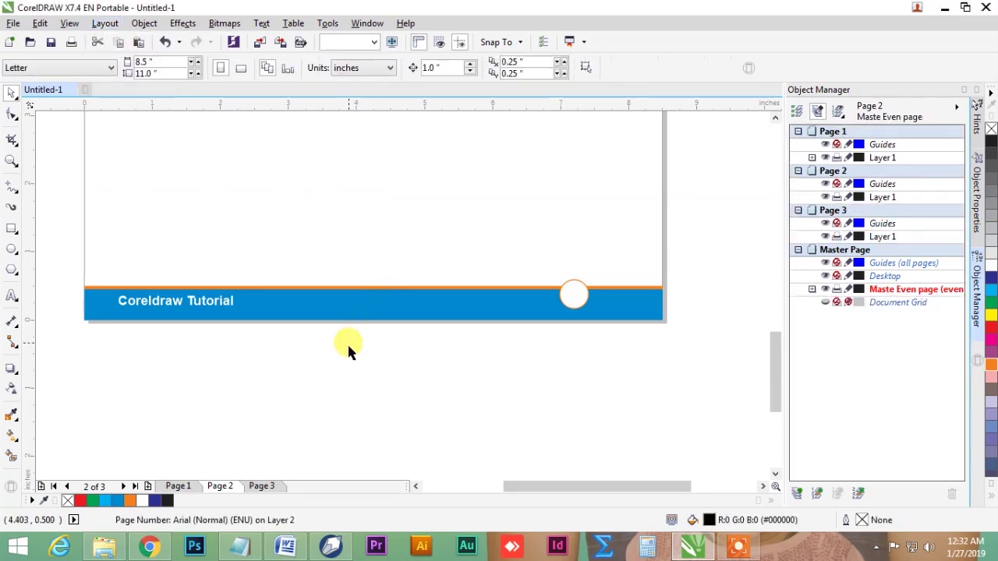
key(ctrl+z)
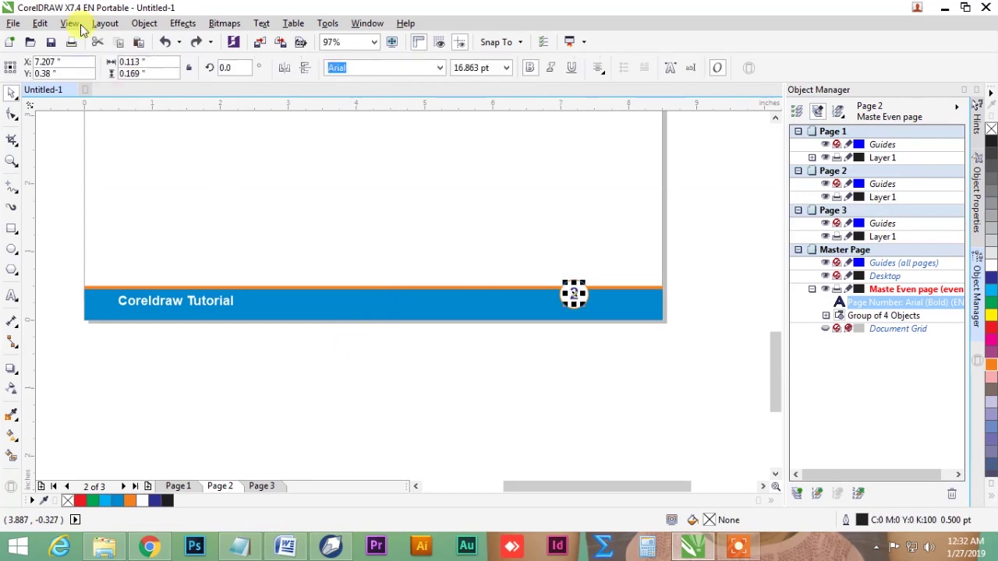
Step: Insert an automatic page number on all even pages and move it along the footer to X about 5.67 inches
click(105, 22)
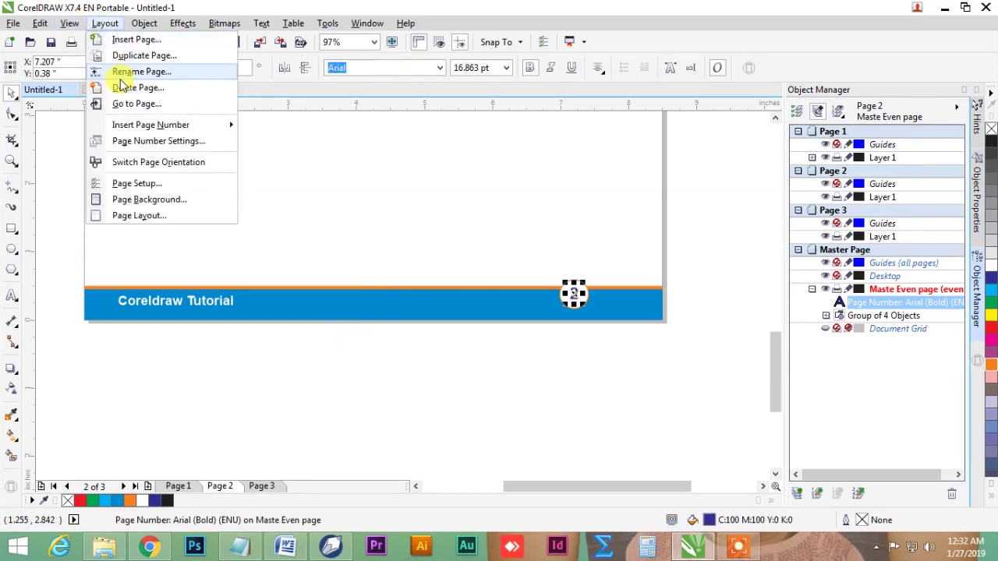
mouse_move(178, 126)
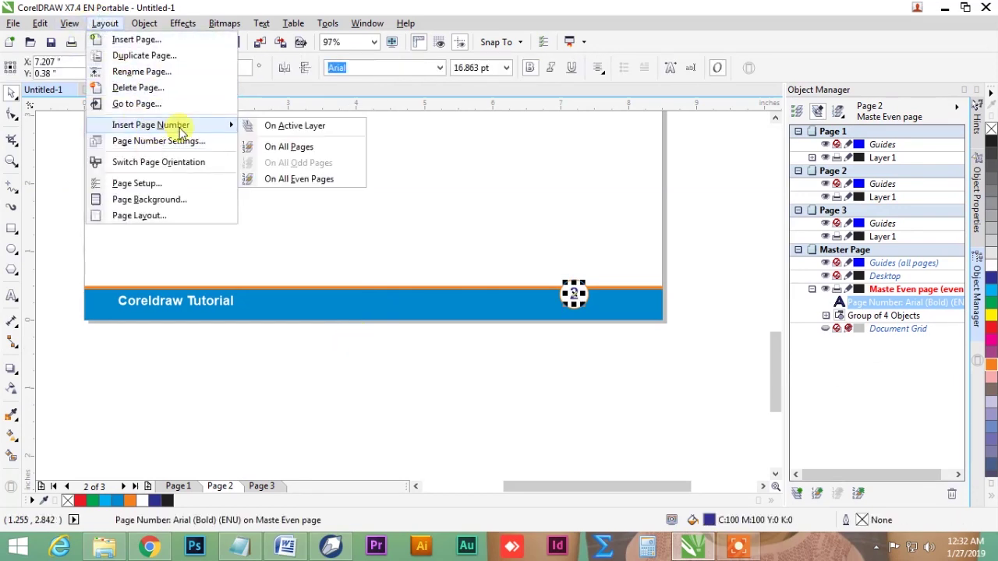
click(299, 178)
drag(380, 282, 470, 293)
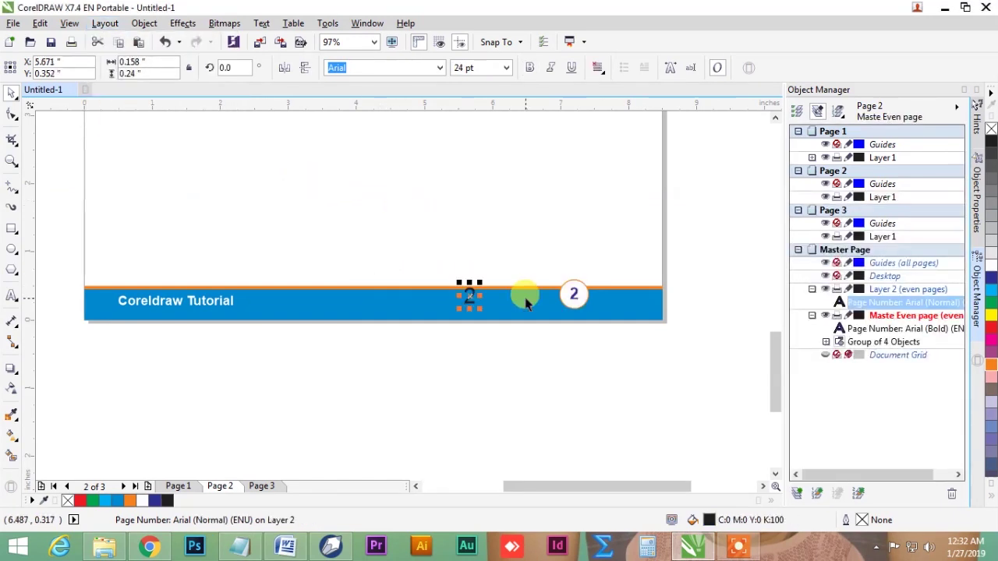
key(alt+e)
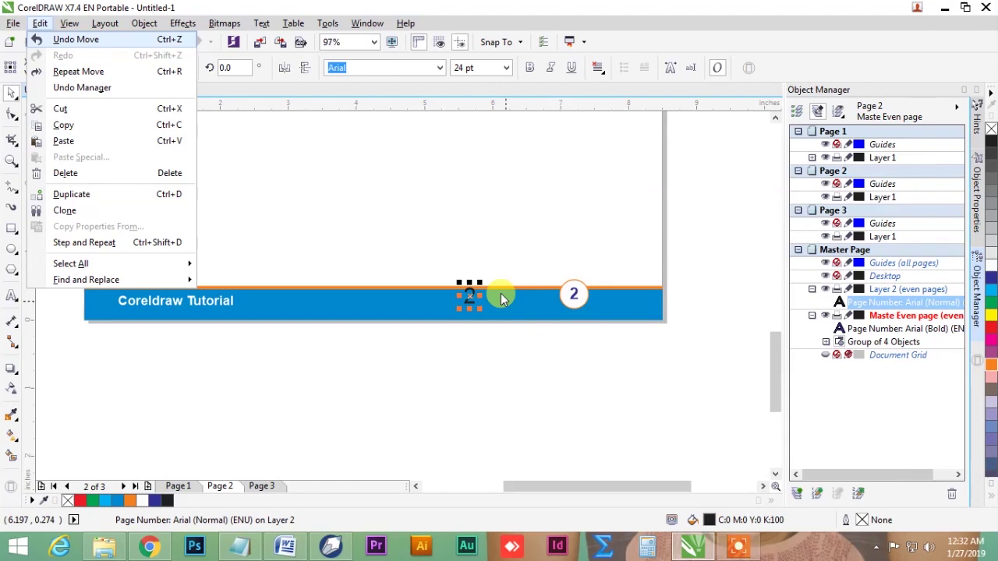
click(532, 350)
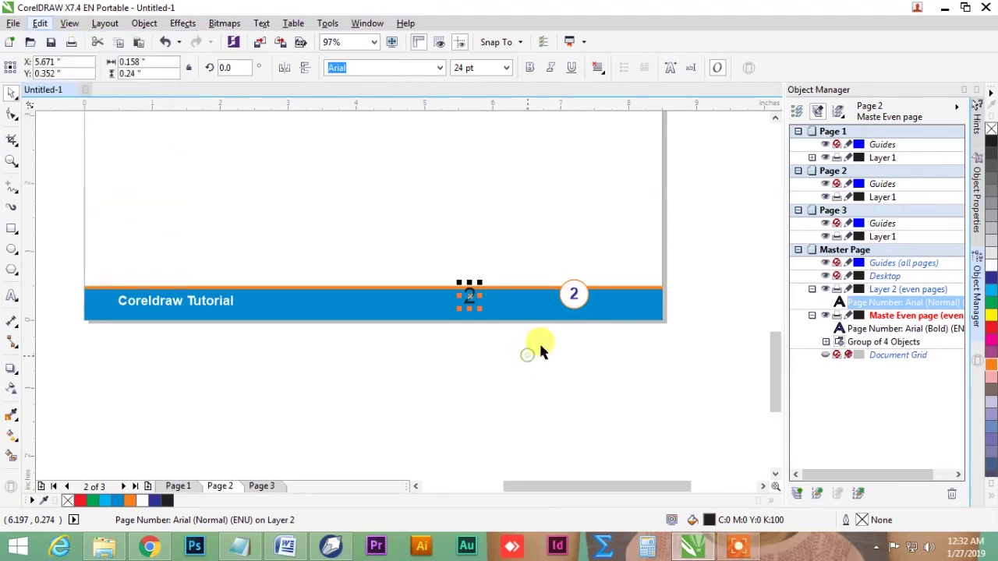
Step: Set the newly inserted even-page number's font size to 16.8 pt, using the bold number in the circle as reference
click(574, 294)
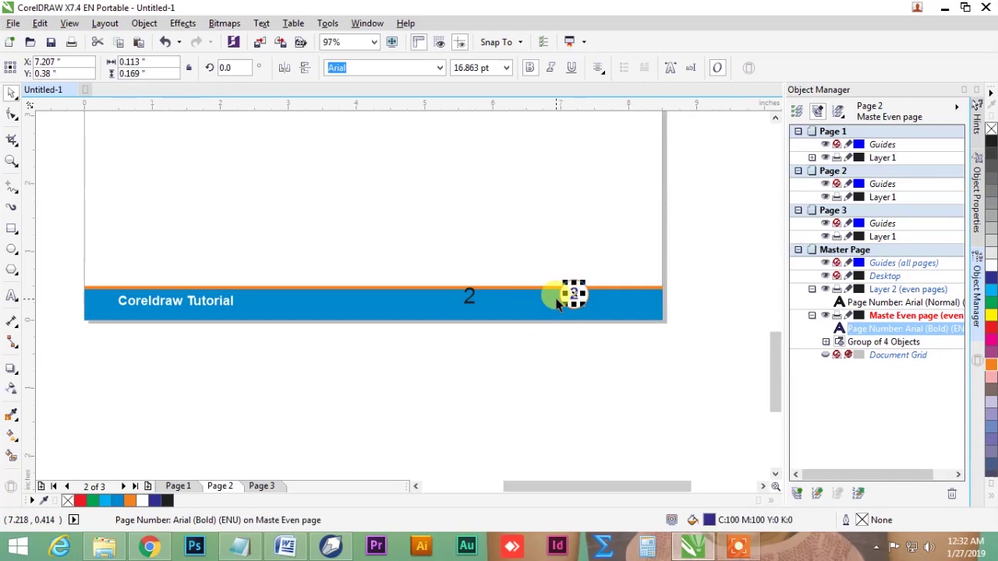
click(507, 70)
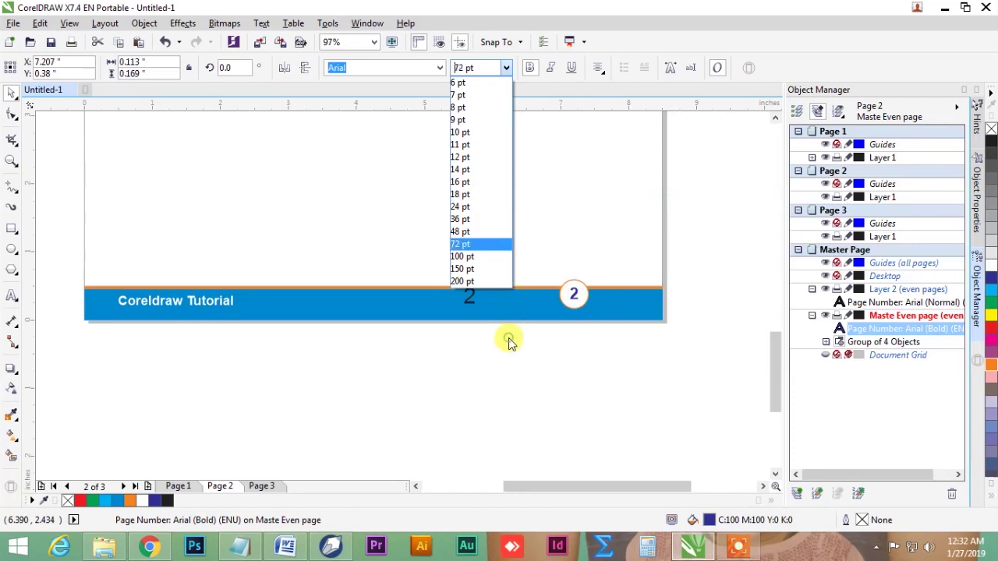
click(475, 304)
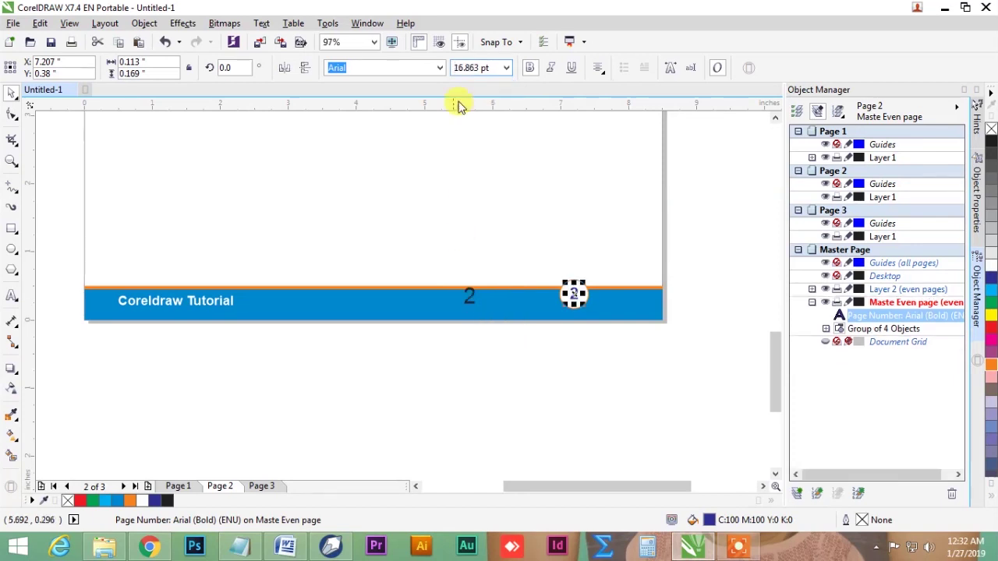
click(470, 290)
click(472, 67)
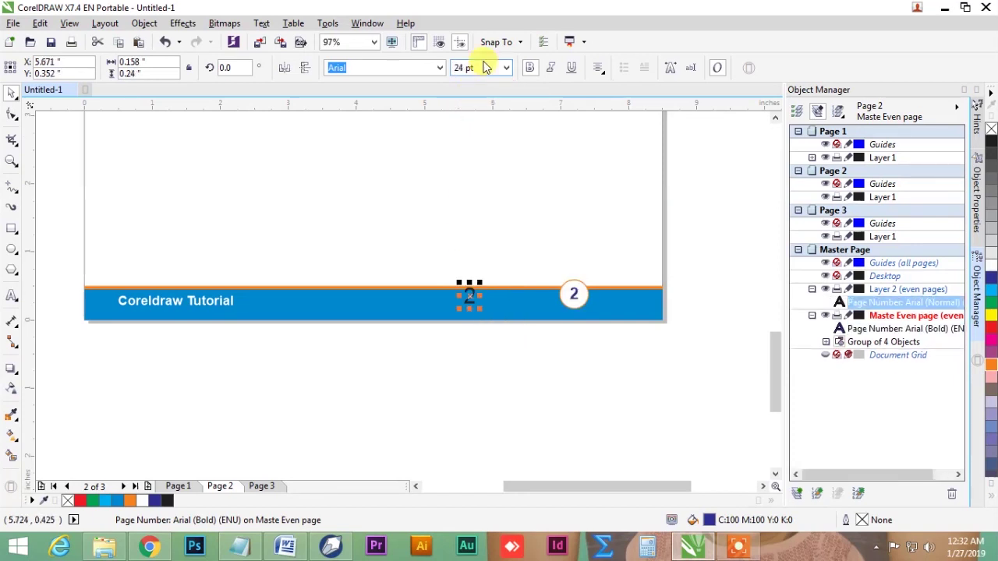
text(1)
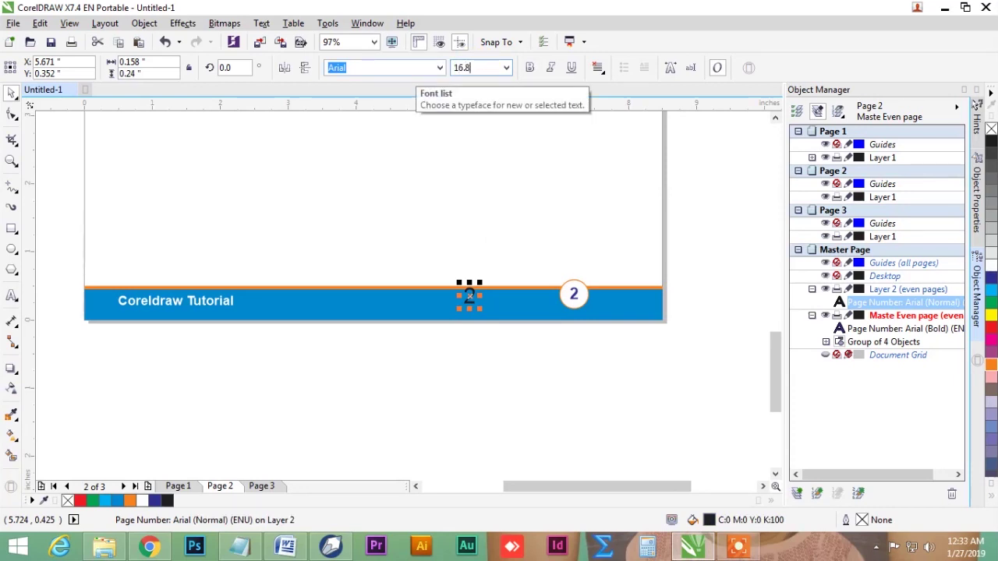
text(6.8)
key(Return)
Step: Delete the pasted bold page number from the footer circle and ungroup the footer objects
click(575, 291)
key(Delete)
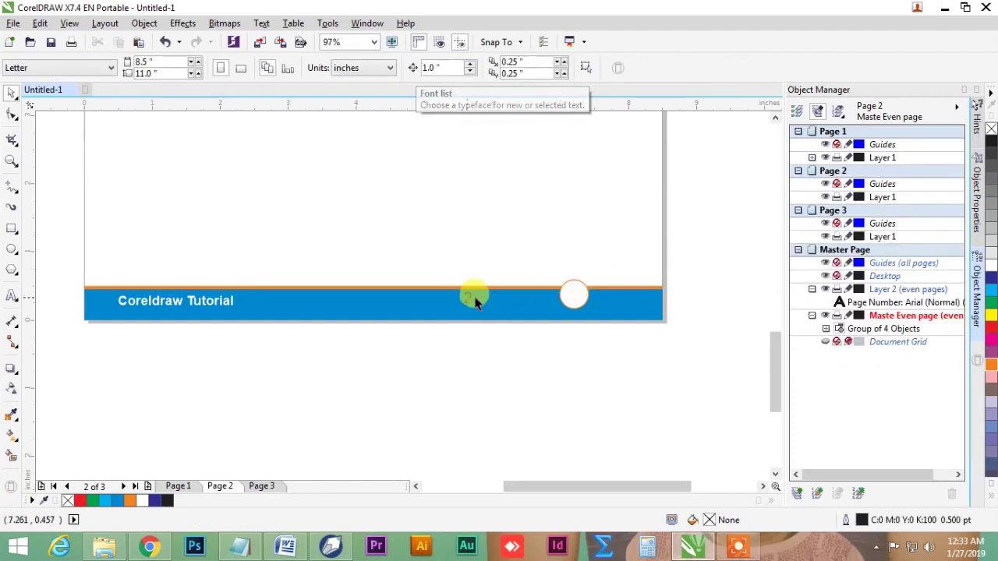
click(473, 296)
shift+click(577, 296)
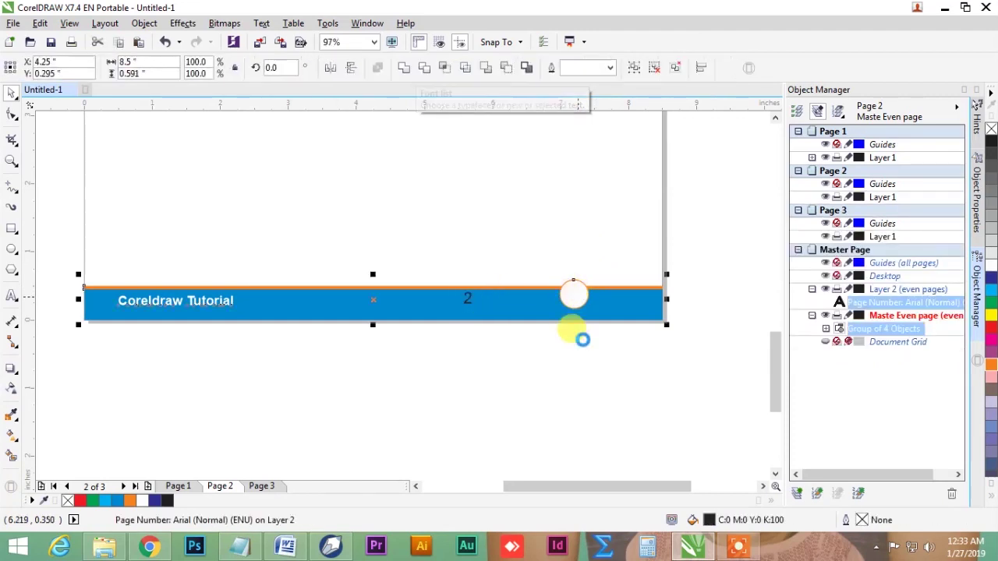
key(c)
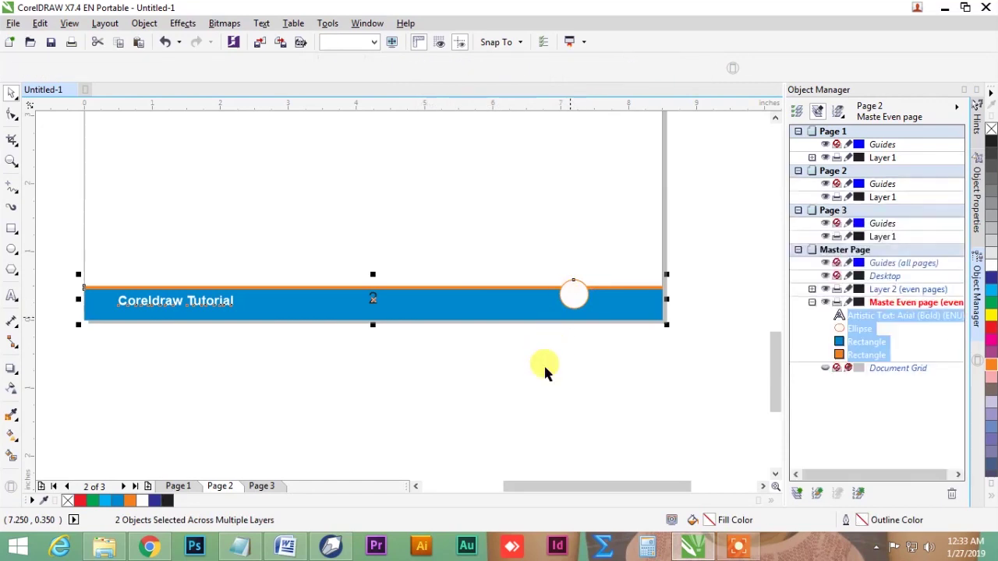
click(538, 356)
Step: Center the new page number horizontally and vertically inside the white footer circle
click(373, 298)
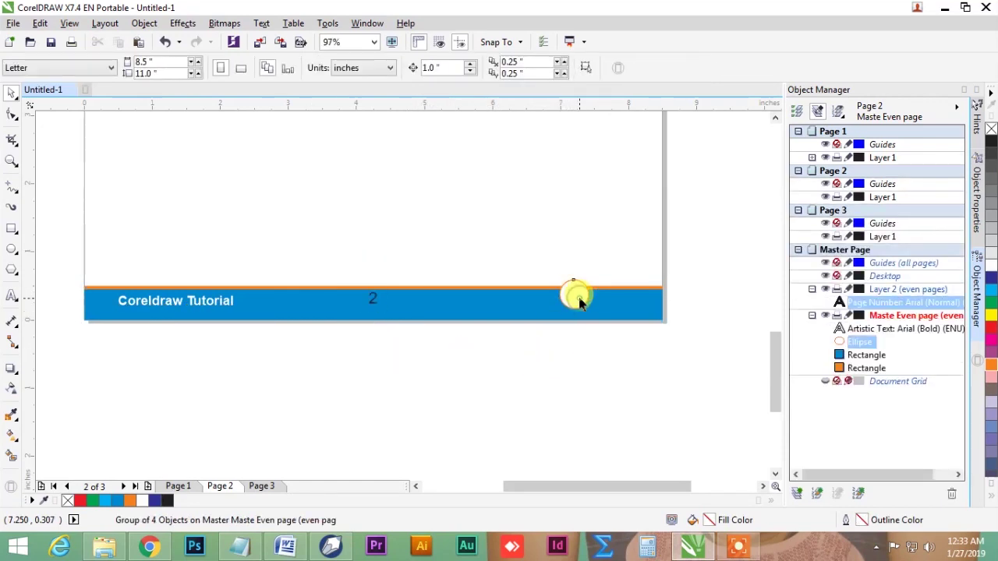
shift+click(574, 294)
key(c)
key(e)
click(579, 351)
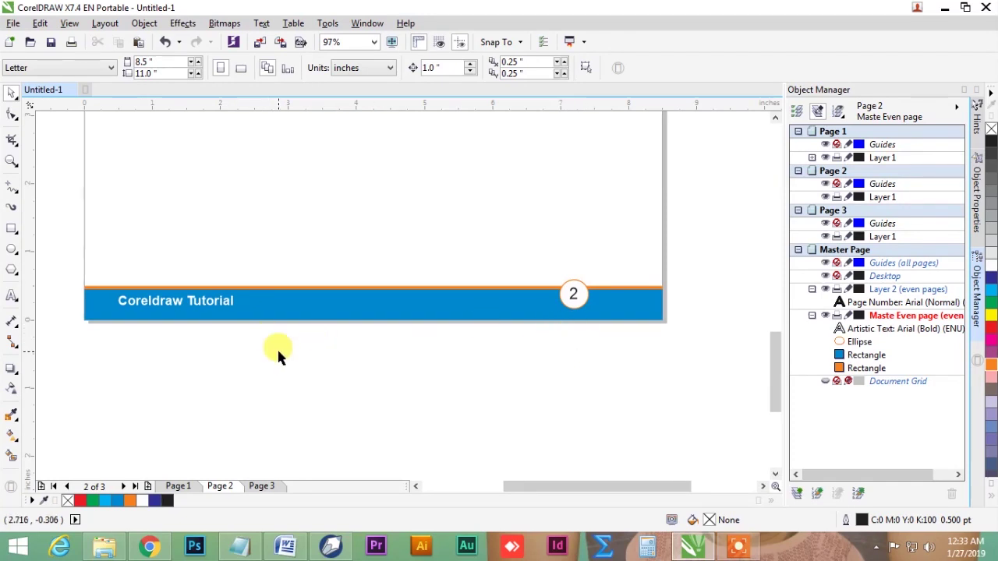
Step: Mirror all the page 2 footer objects horizontally, including the page number
drag(629, 349, 111, 226)
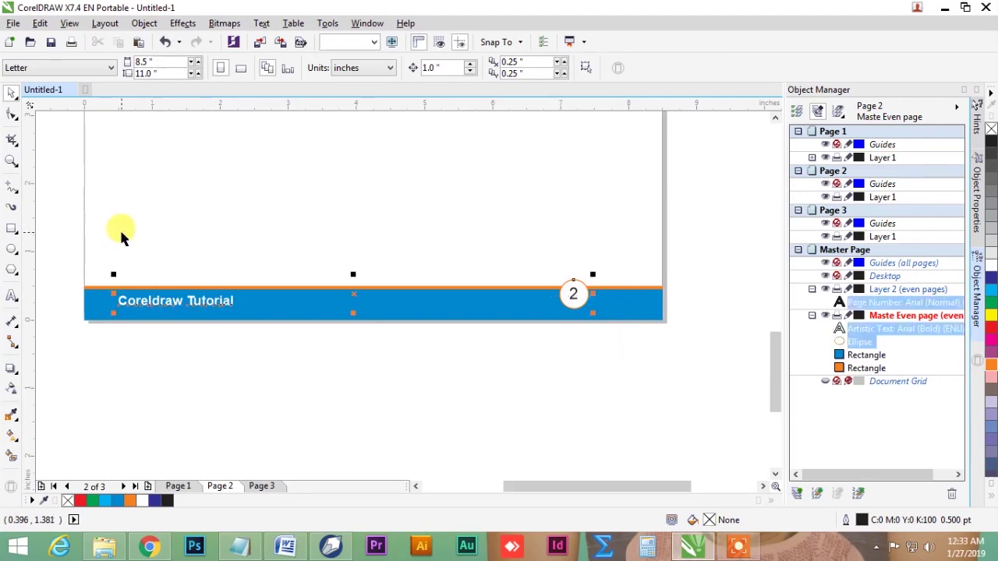
drag(61, 256, 670, 358)
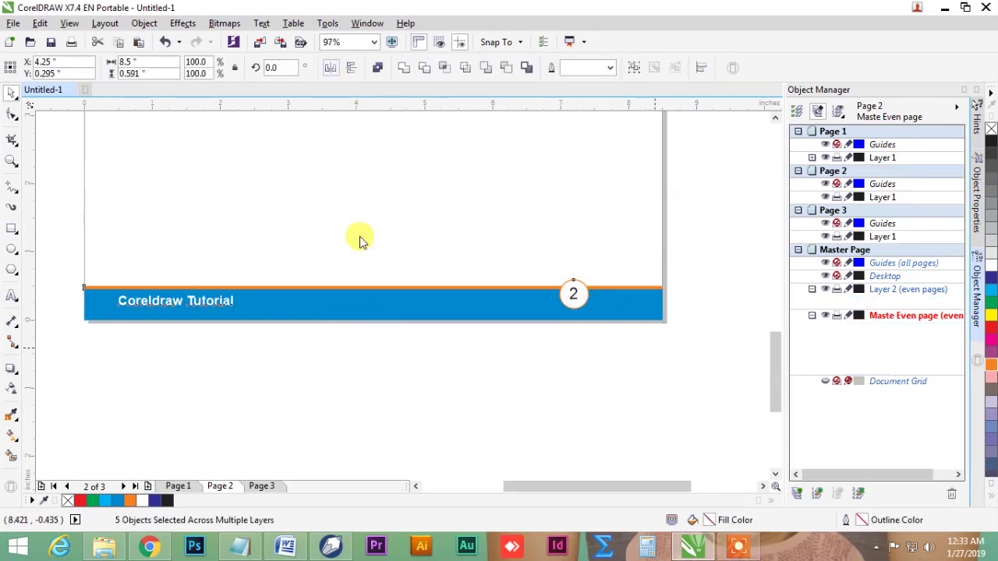
key(ctrl+m)
click(335, 359)
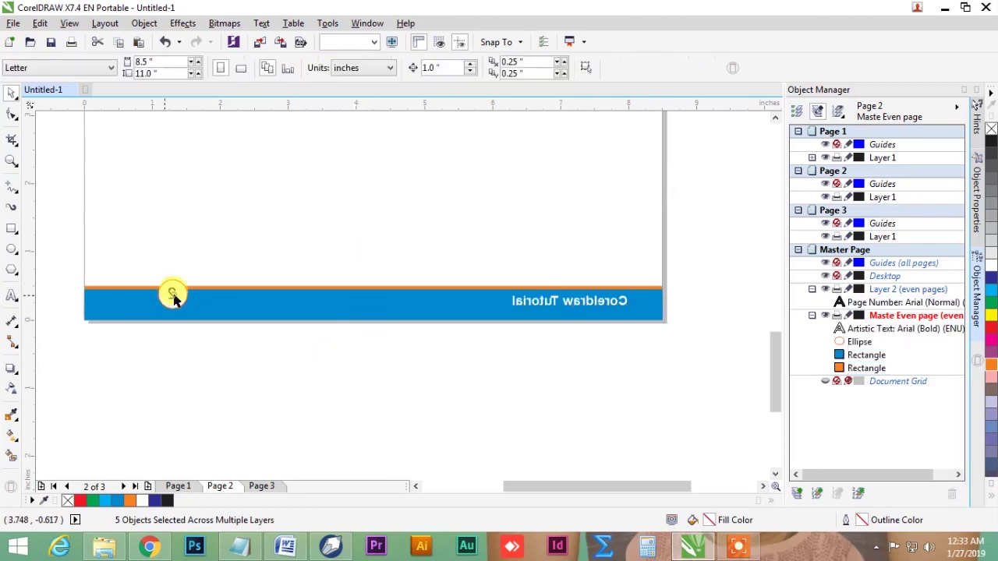
Step: Mirror the page number and the "Coreldraw Tutorial" text individually so both read correctly in the flipped footer
click(173, 299)
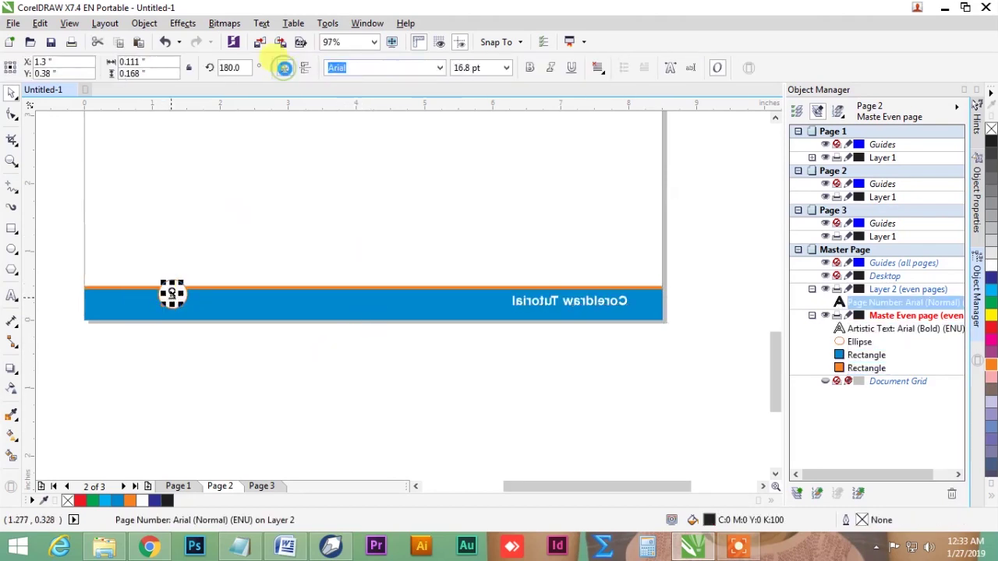
click(585, 301)
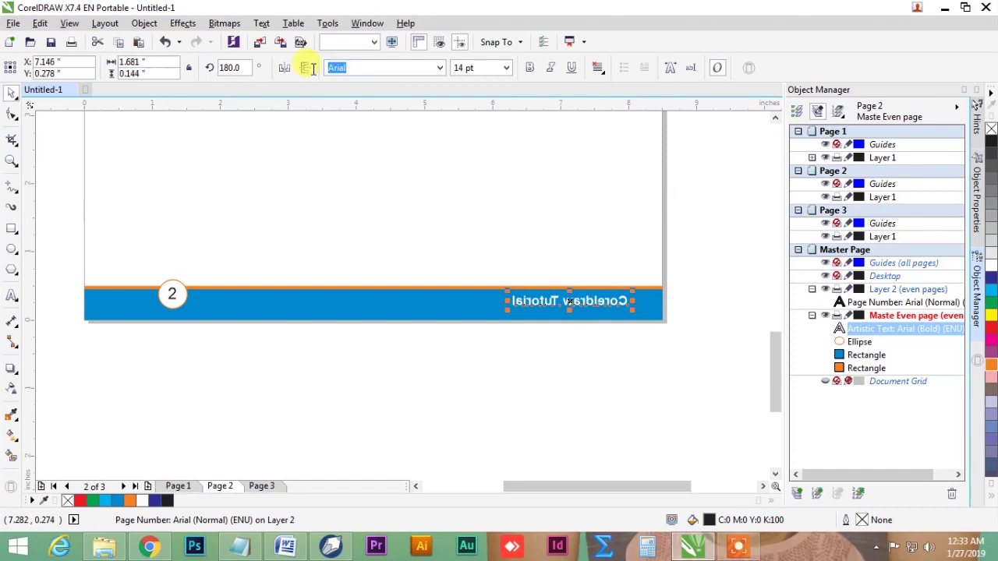
click(285, 69)
click(496, 344)
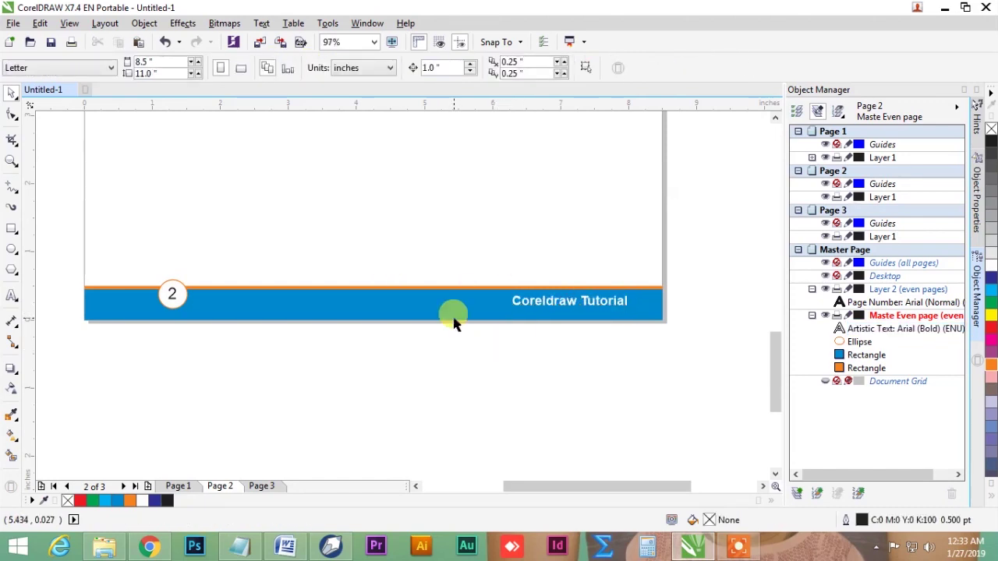
Step: Check the footers on pages 1 to 3 and insert 10 pages after page 3
key(Page_Up)
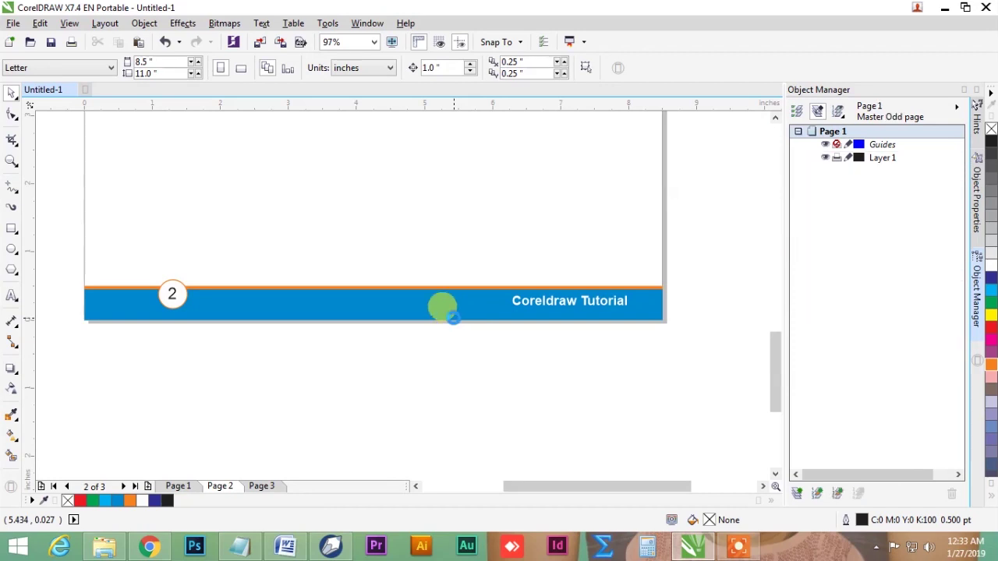
key(Page_Down)
key(Page_Down)
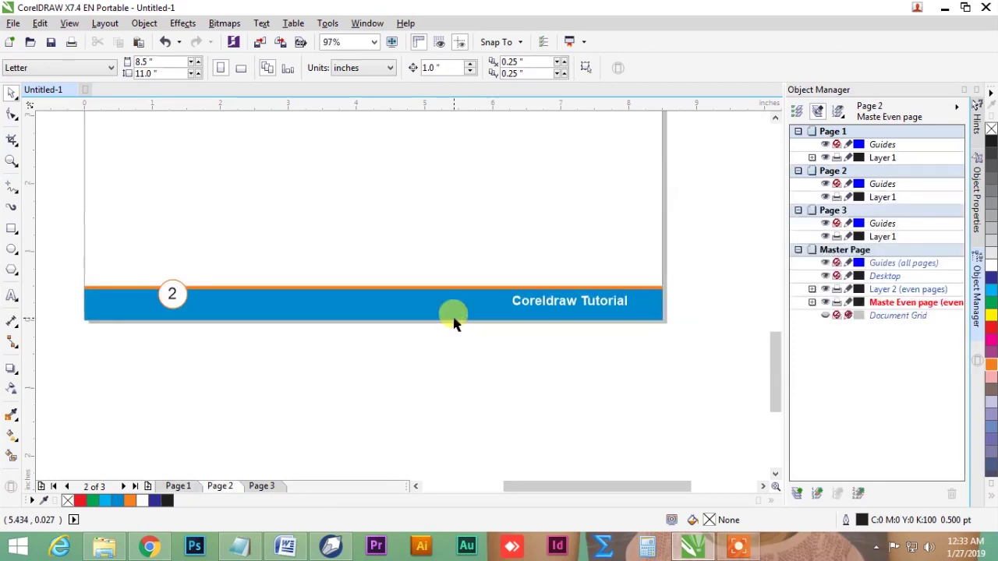
key(Page_Down)
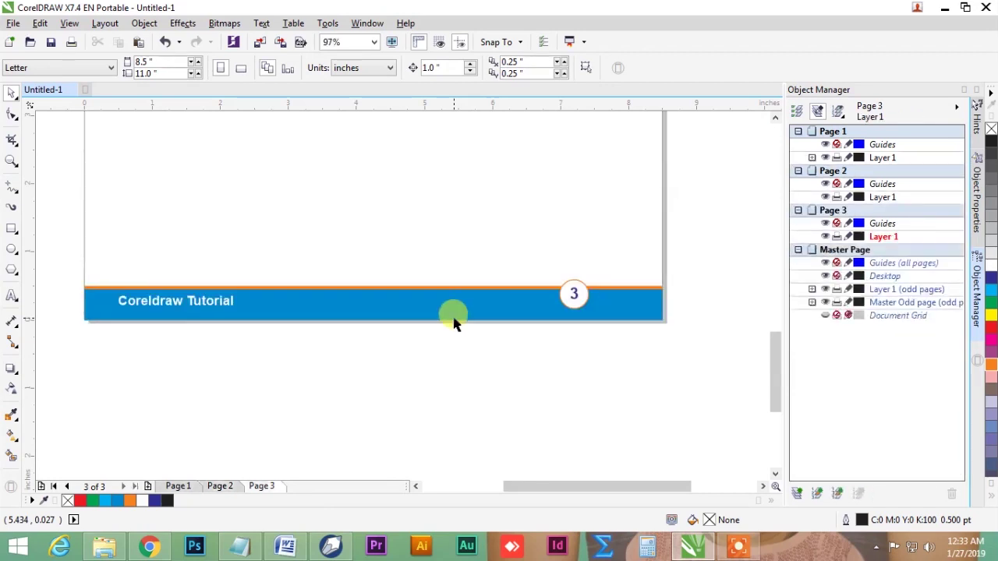
key(Page_Down)
text(10)
key(Return)
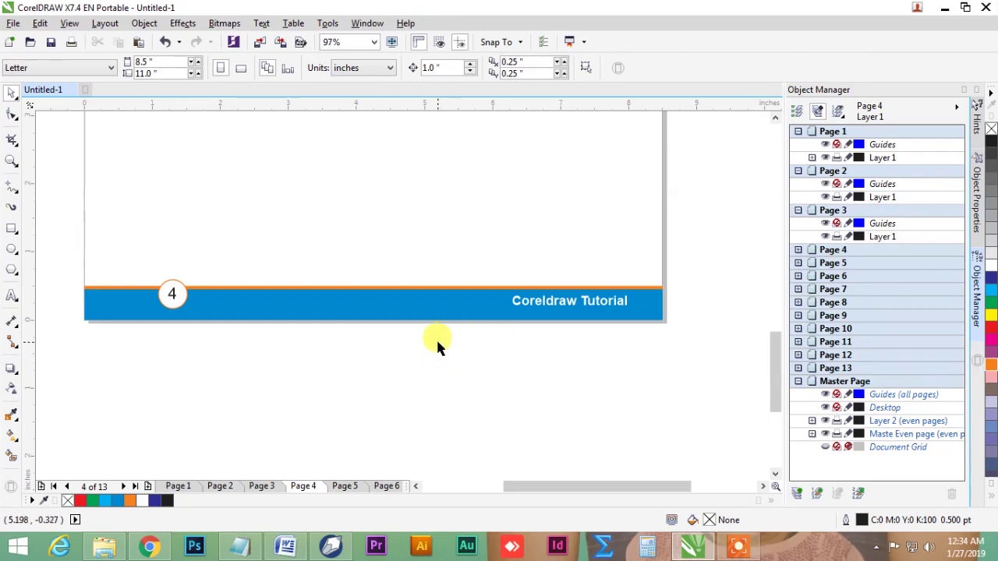
Step: Examine the footer layout and page numbers on pages 5 and 6
click(348, 488)
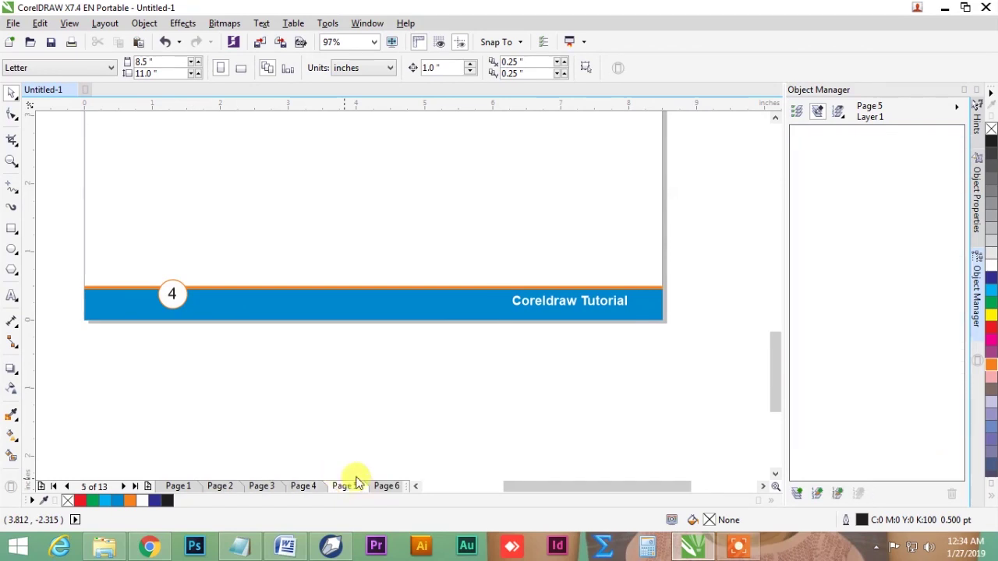
click(386, 486)
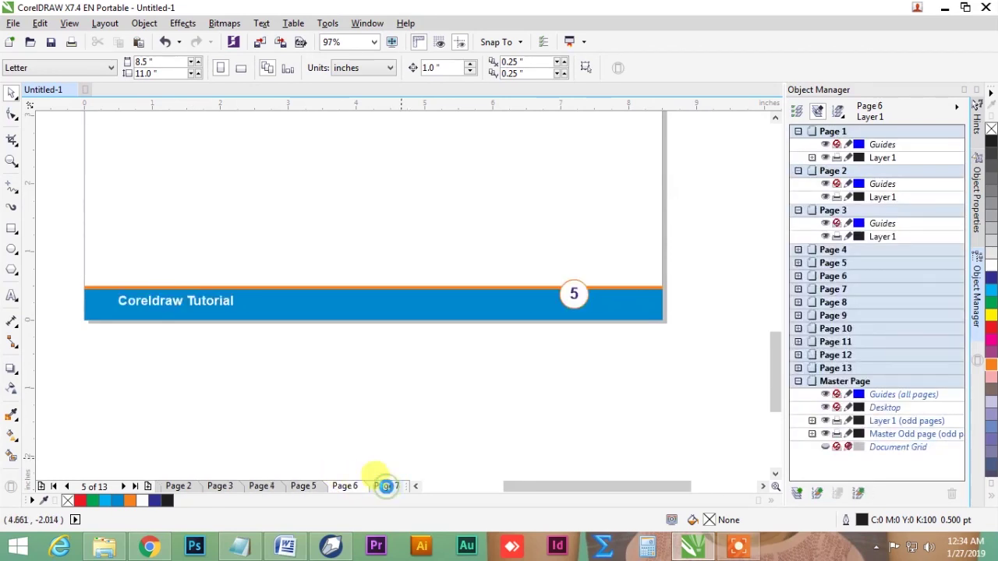
click(481, 359)
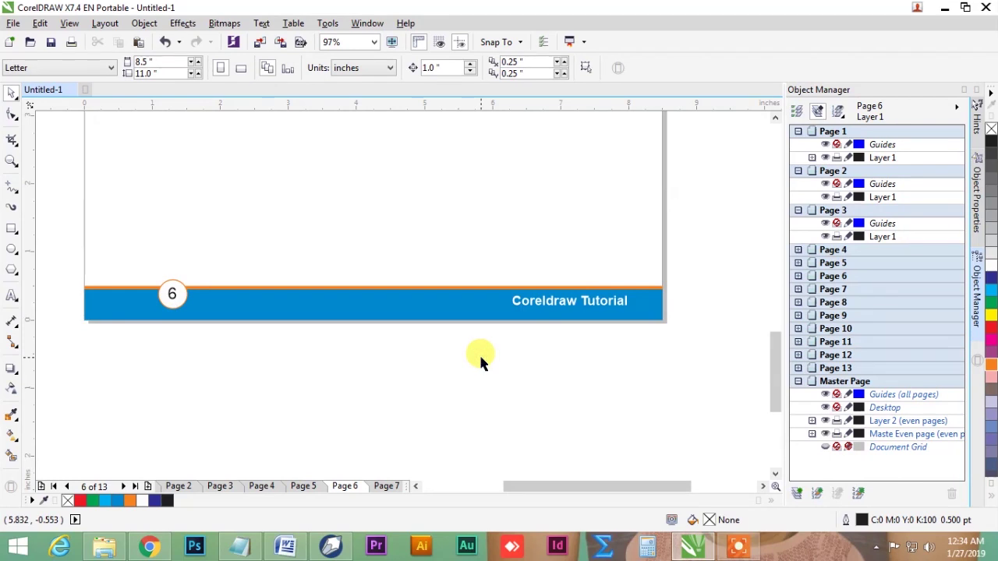
scroll(479, 352, down, 2)
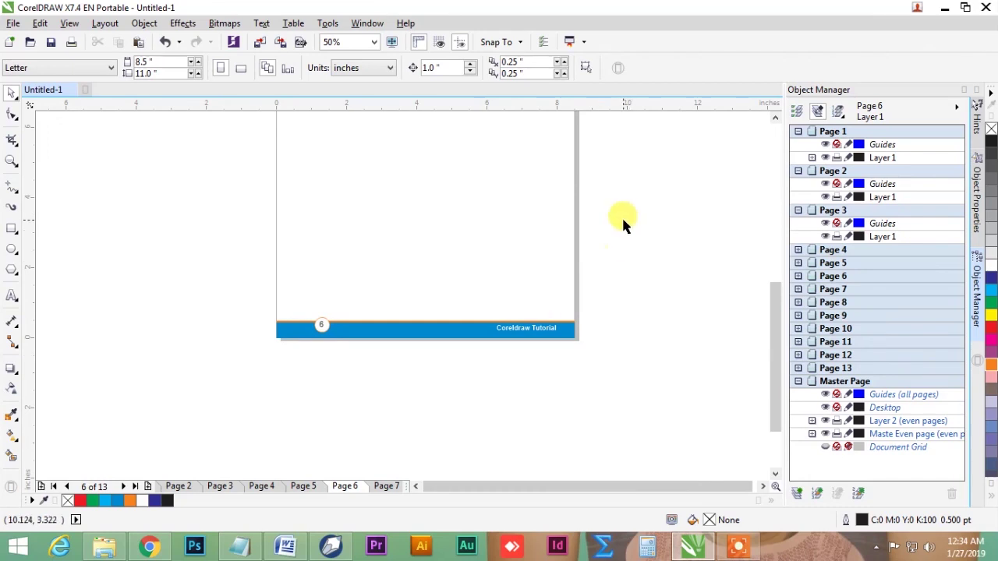
Step: Preview pages 6 to 13 full screen to compare the footers and page numbers on odd and even pages
key(h)
drag(631, 165, 628, 289)
key(space)
scroll(585, 209, down, 1)
key(z)
drag(414, 129, 594, 338)
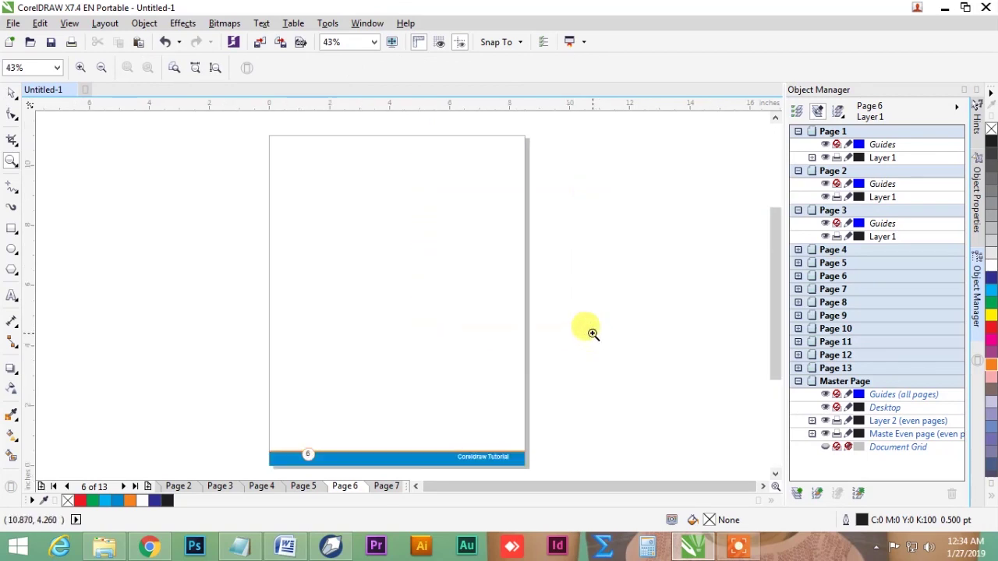
key(F9)
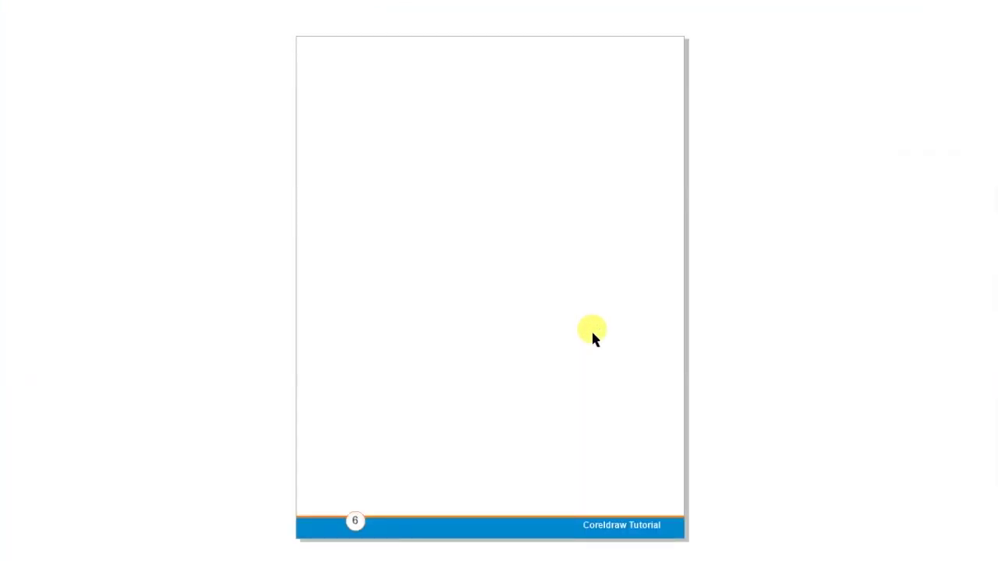
key(Page_Down)
key(Page_Down)
key(Page_Down)
key(Page_Down)
key(Page_Down)
key(Page_Down)
key(Page_Down)
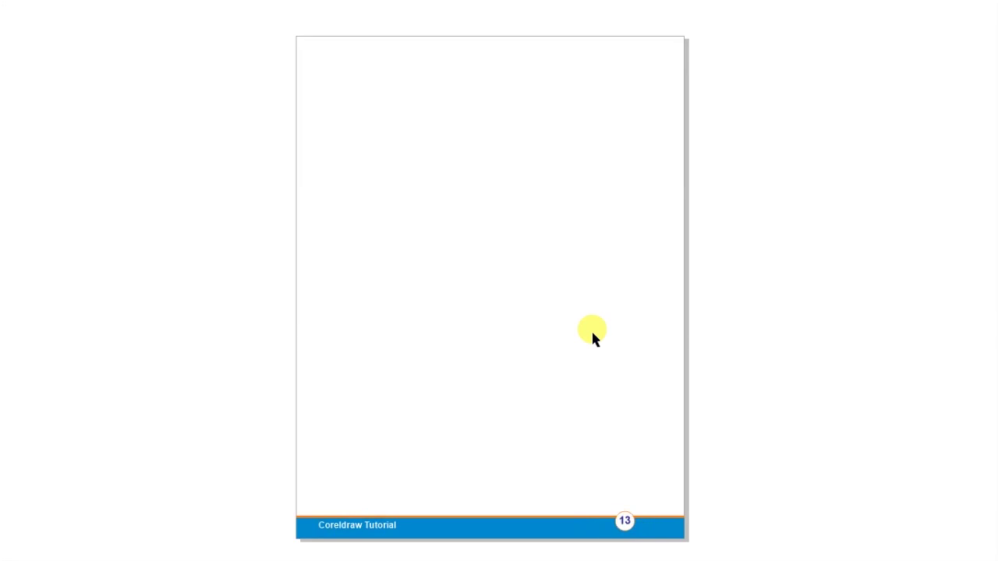
key(Escape)
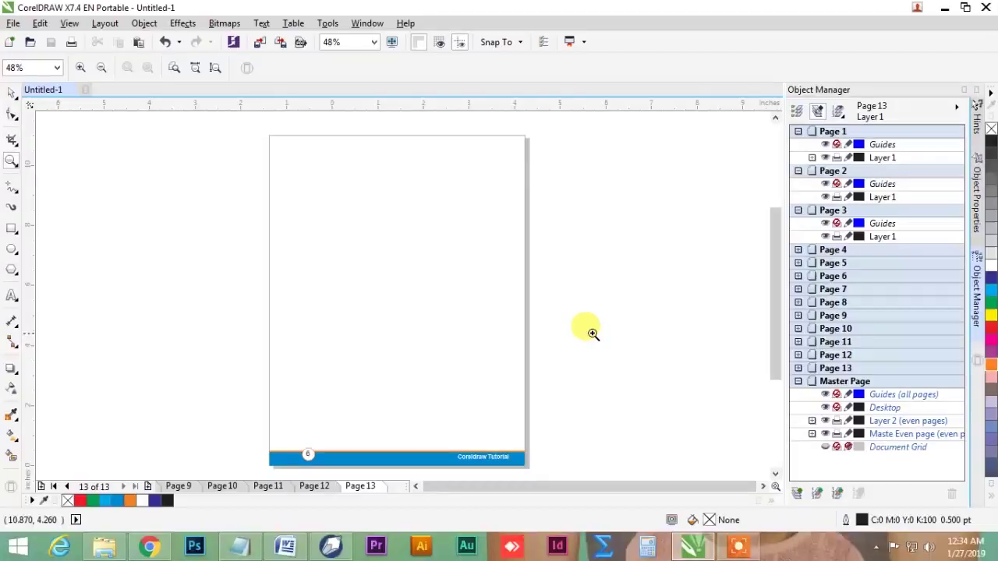
Step: Make the page number in the page 12 footer bold and set its text alignment to center
drag(271, 443, 541, 452)
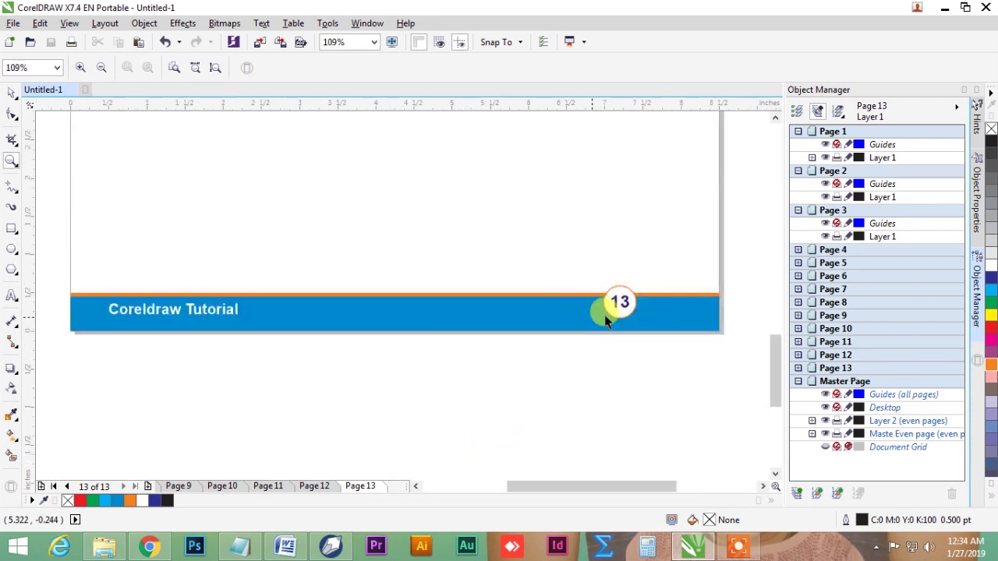
key(space)
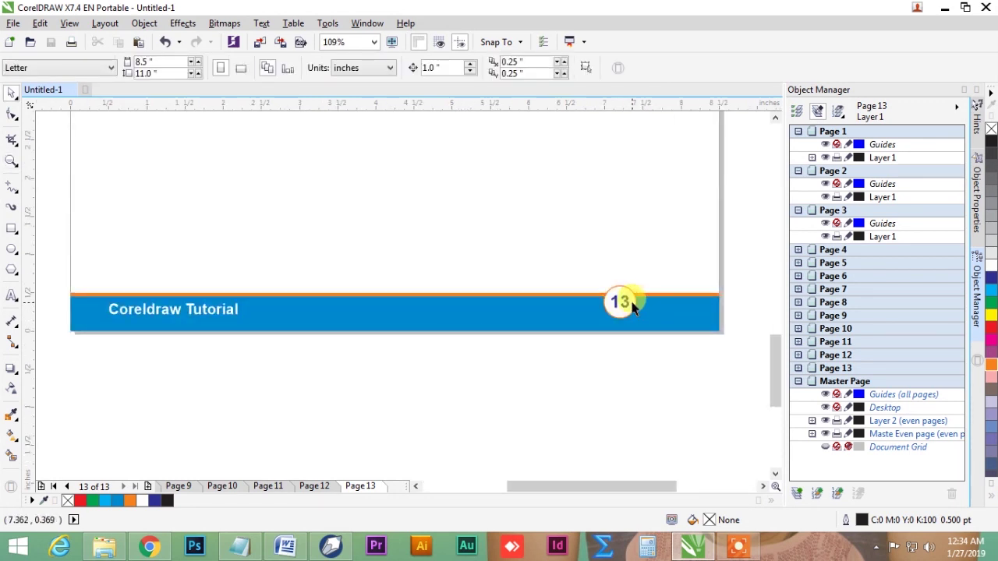
key(Page_Up)
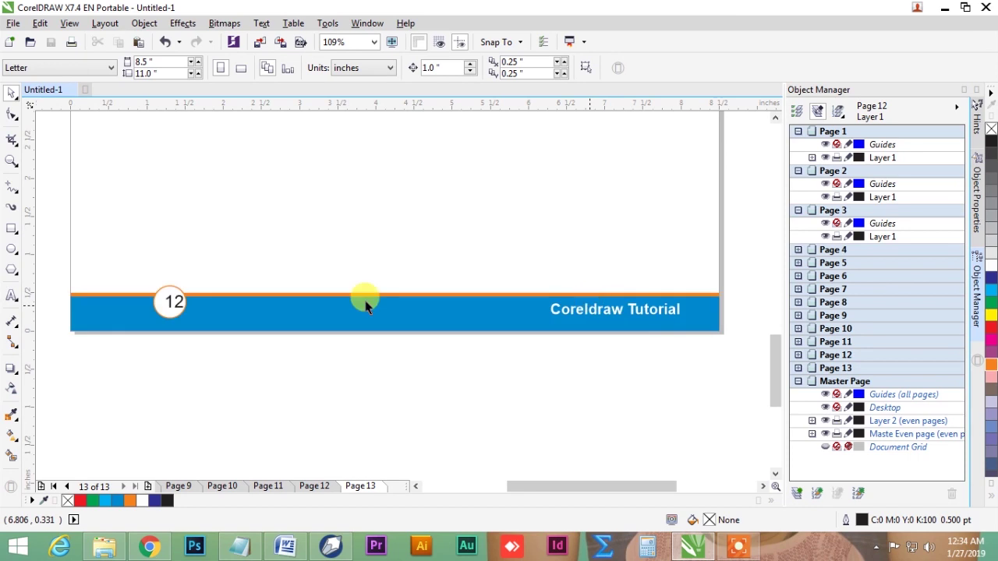
click(176, 305)
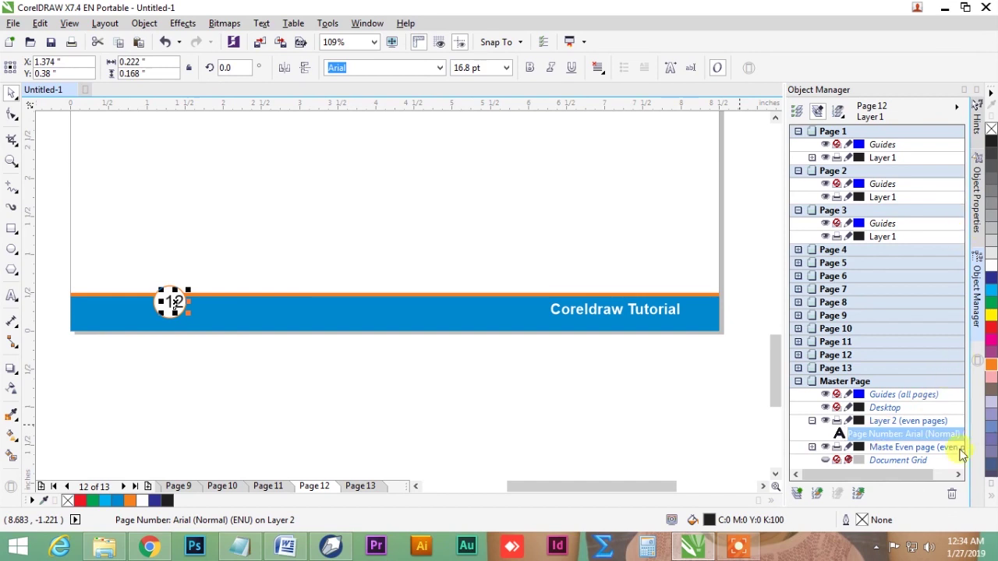
click(849, 438)
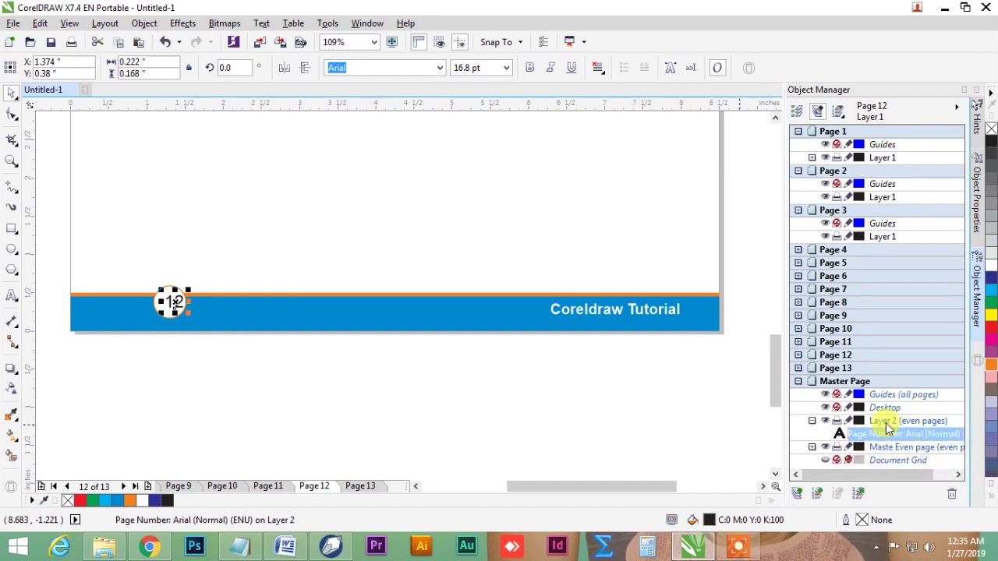
click(530, 69)
click(598, 69)
click(614, 121)
Step: Align the page number with the horizontal center of its white circle in the page 12 footer
click(166, 286)
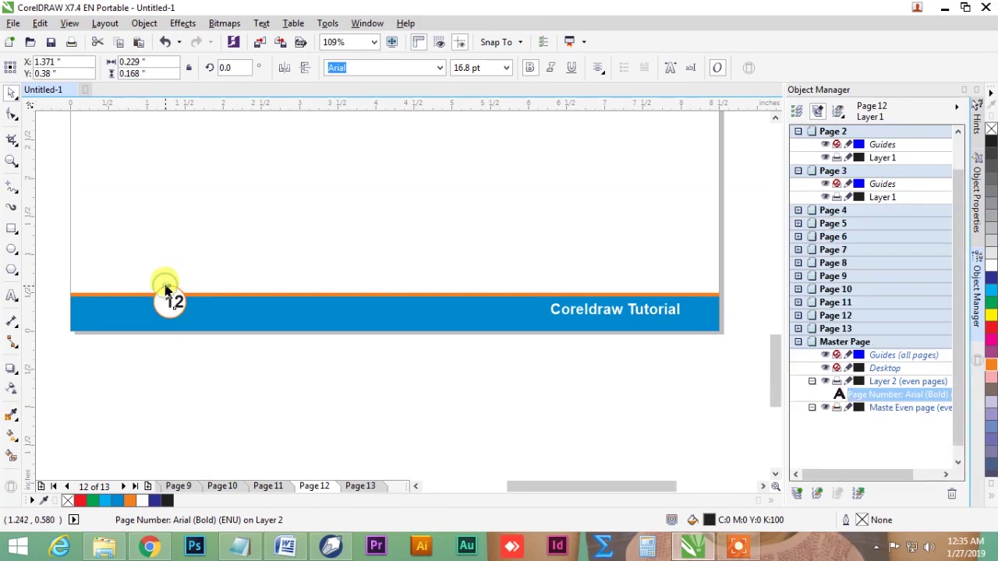
key(c)
click(225, 347)
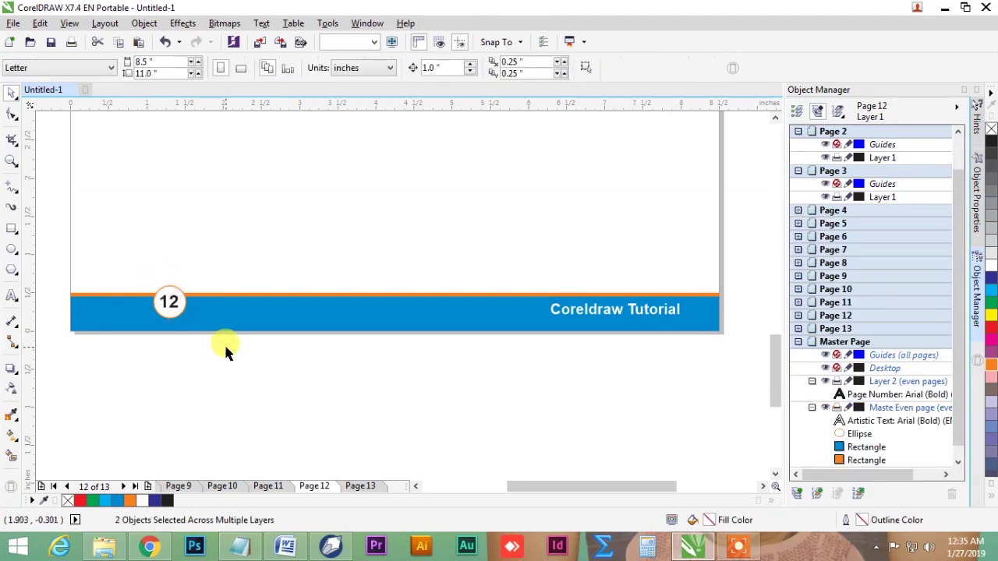
Step: Check the footer layout and page number style on page 13 and back through page 8
key(Page_Down)
key(Page_Down)
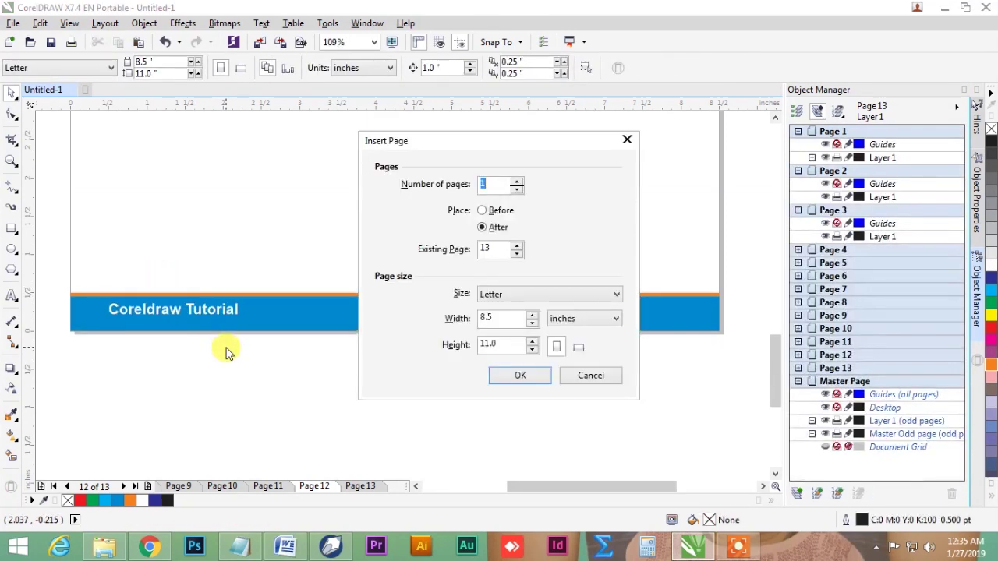
key(Escape)
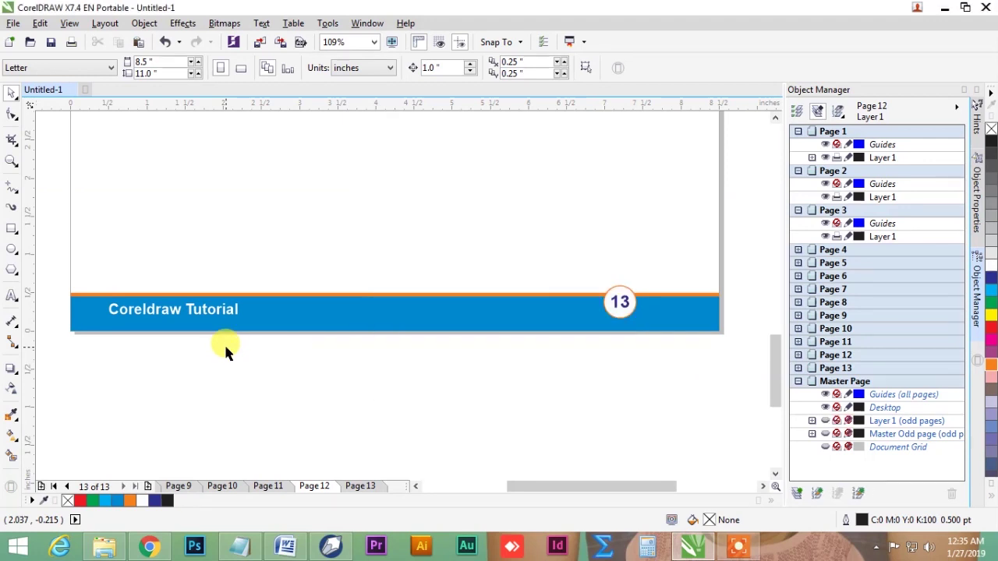
key(Page_Up)
key(Page_Up)
key(Page_Up)
key(Page_Up)
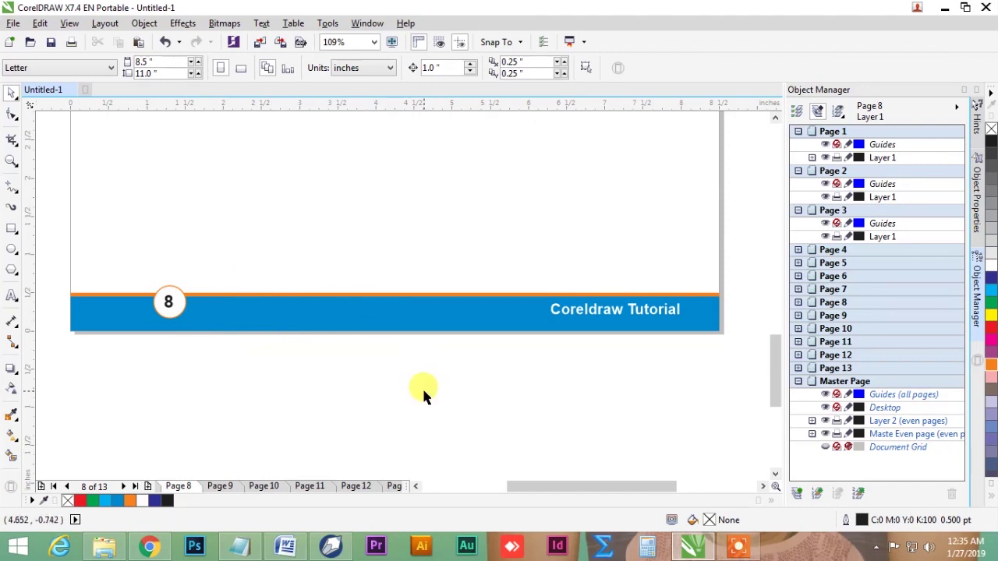
Step: View page 8 as a whole and return to the title page at the start of the document
scroll(440, 344, down, 2)
key(h)
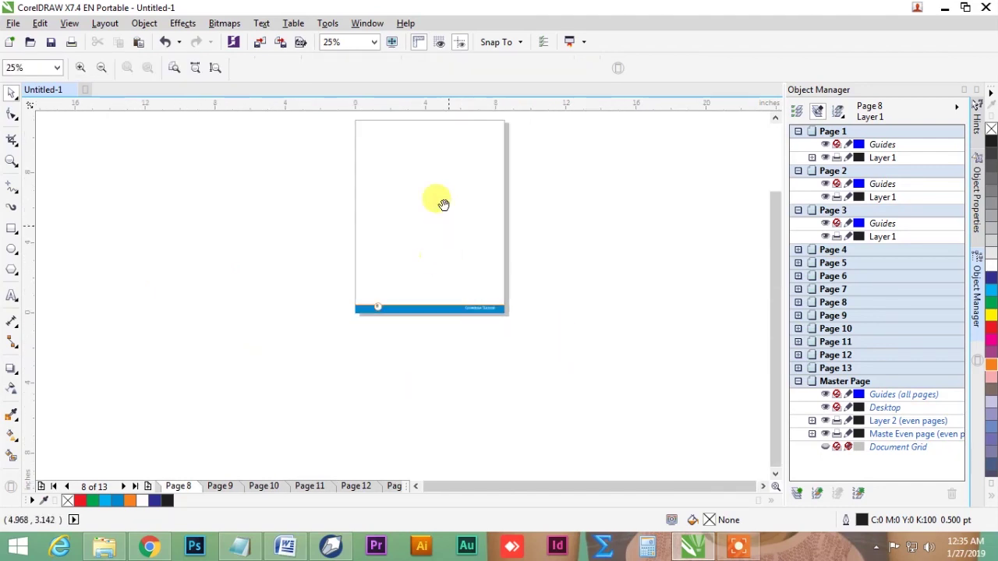
drag(417, 168, 382, 244)
key(z)
drag(340, 191, 523, 402)
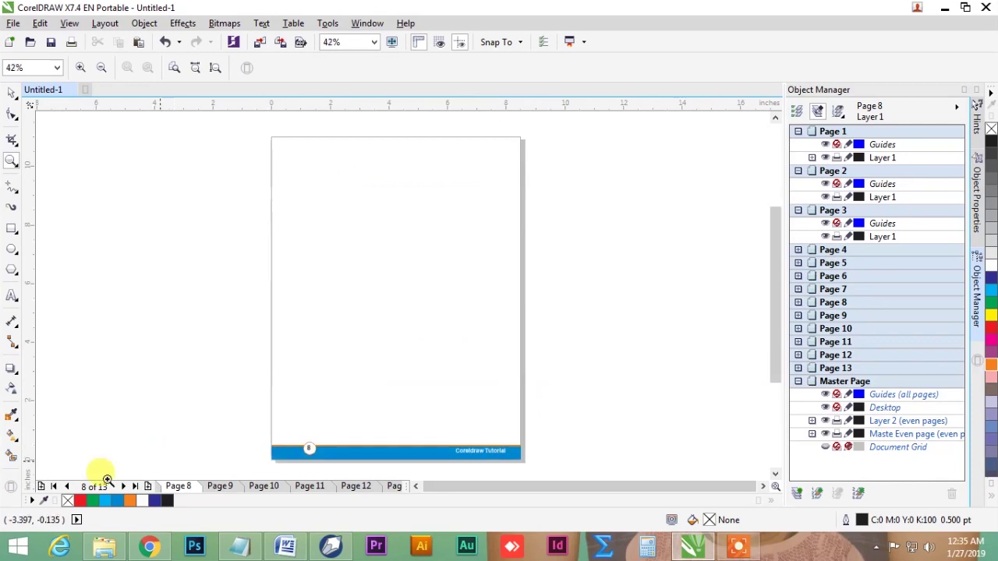
click(54, 486)
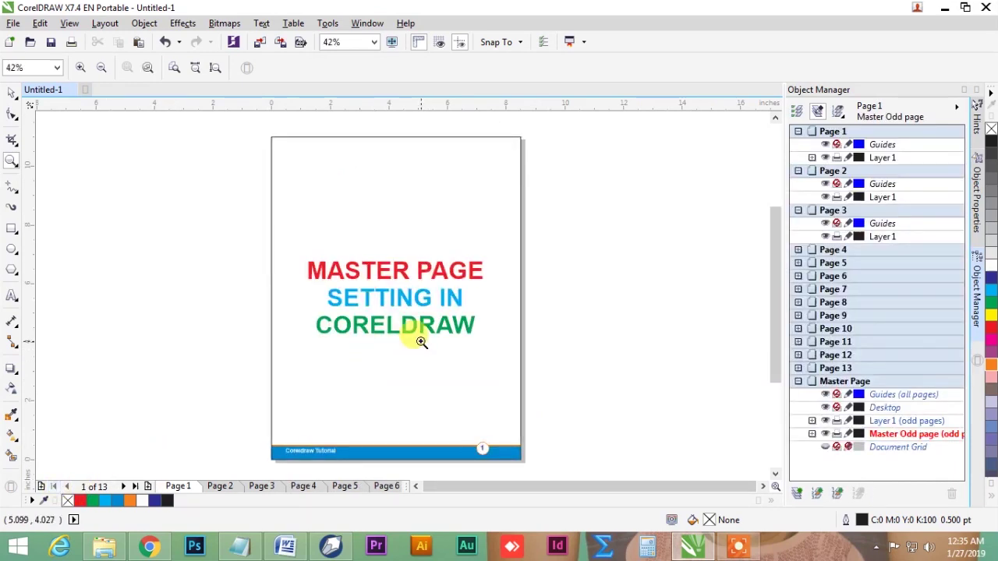
key(alt+j)
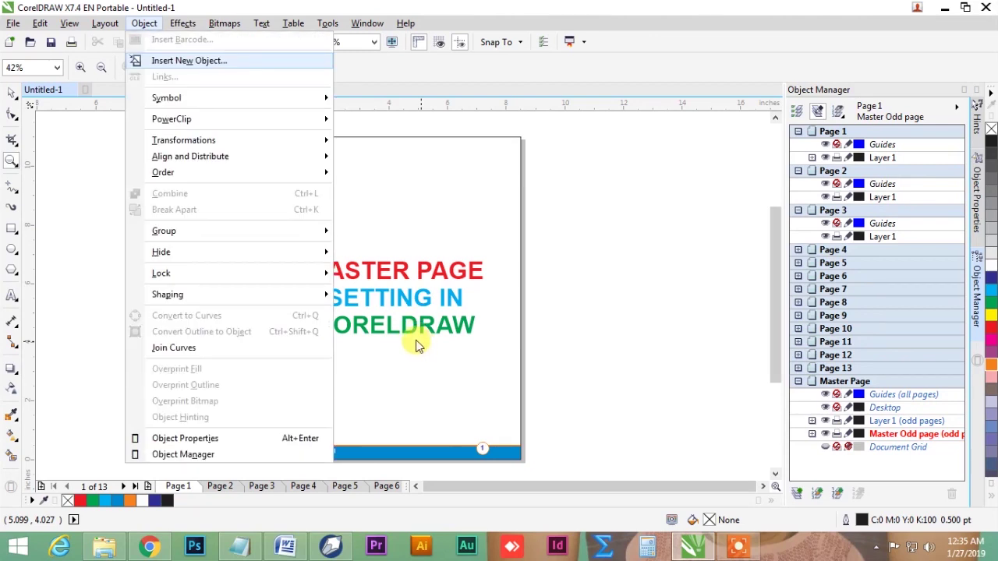
key(Escape)
click(583, 228)
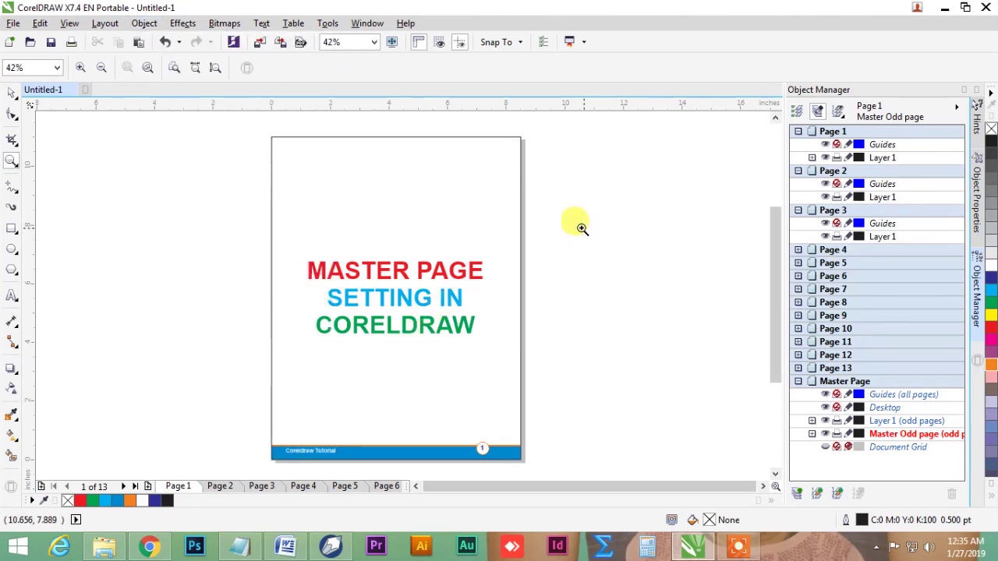